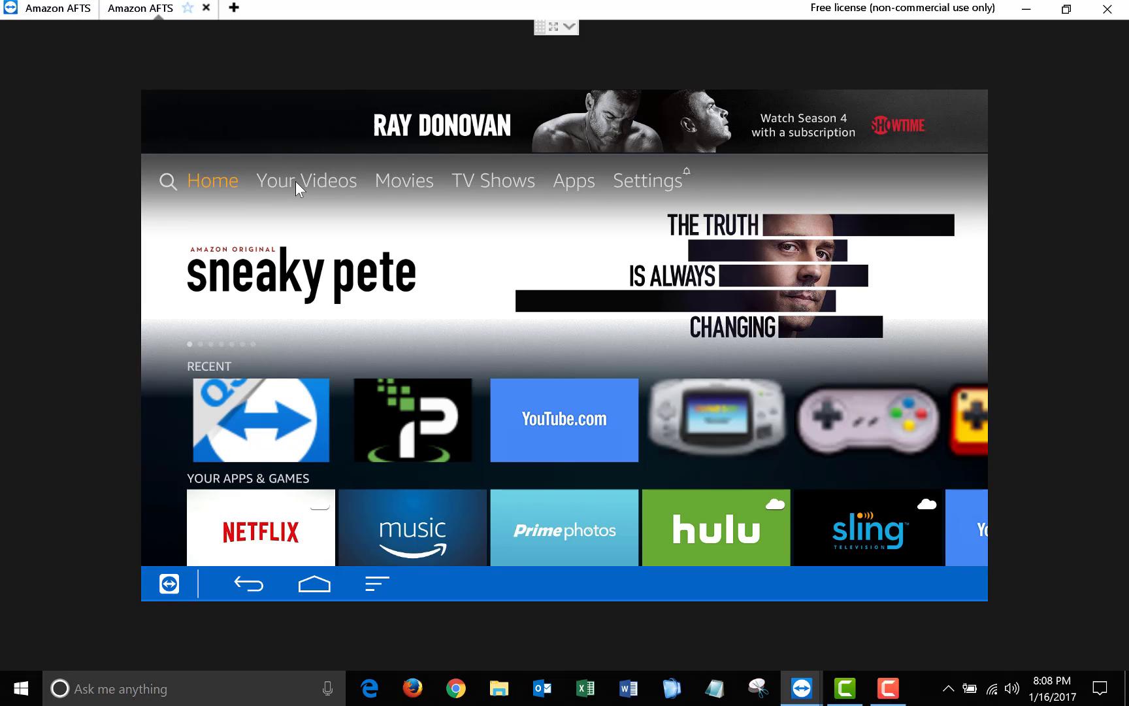
- Look over the options in the Applications section of the Fire TV settings, and return to the settings overview
key(Right)
key(Right)
key(Right)
key(Right)
key(Right)
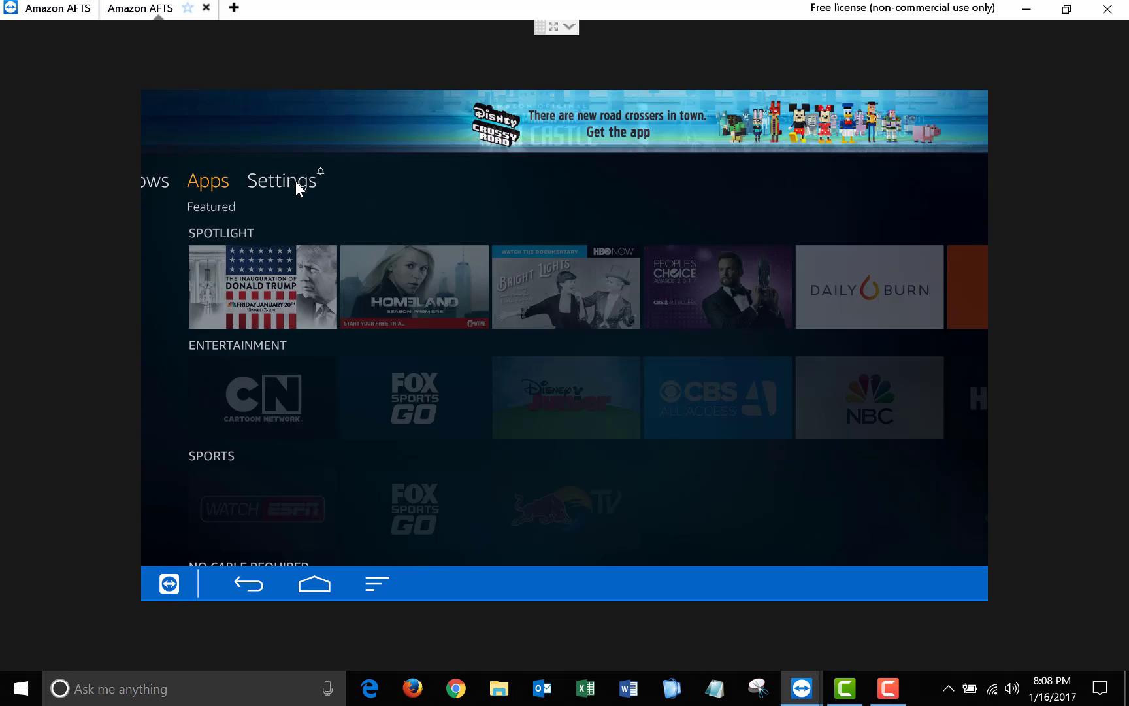
key(Down)
key(Right)
key(Right)
key(Right)
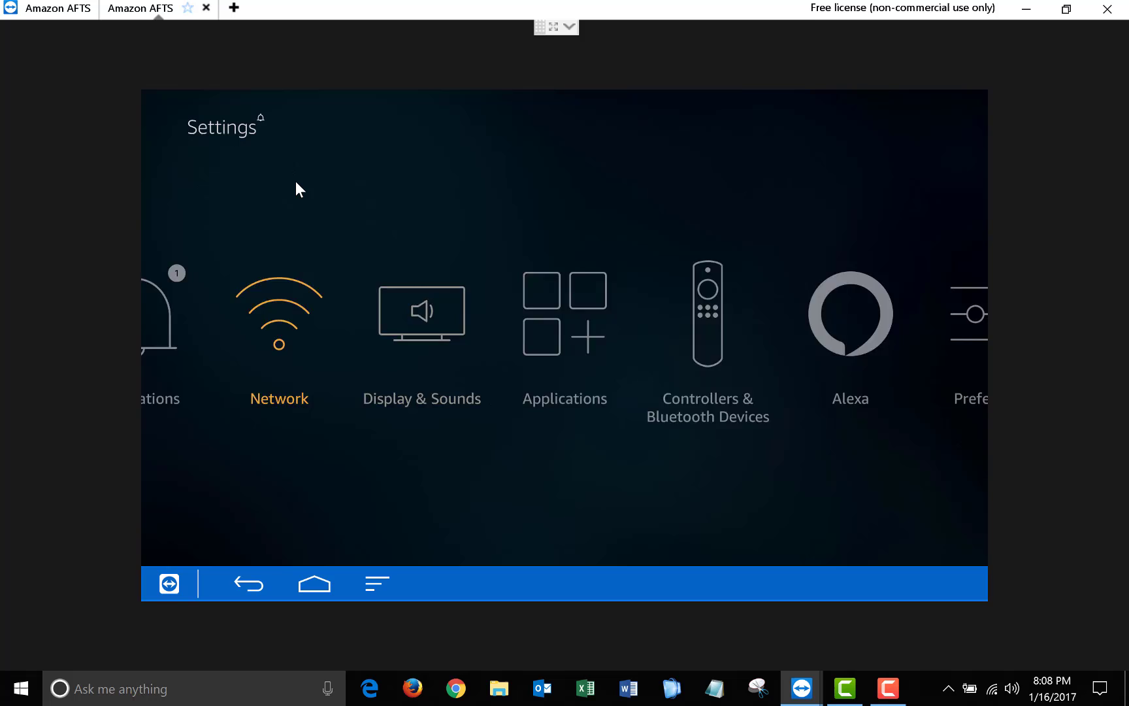
key(Return)
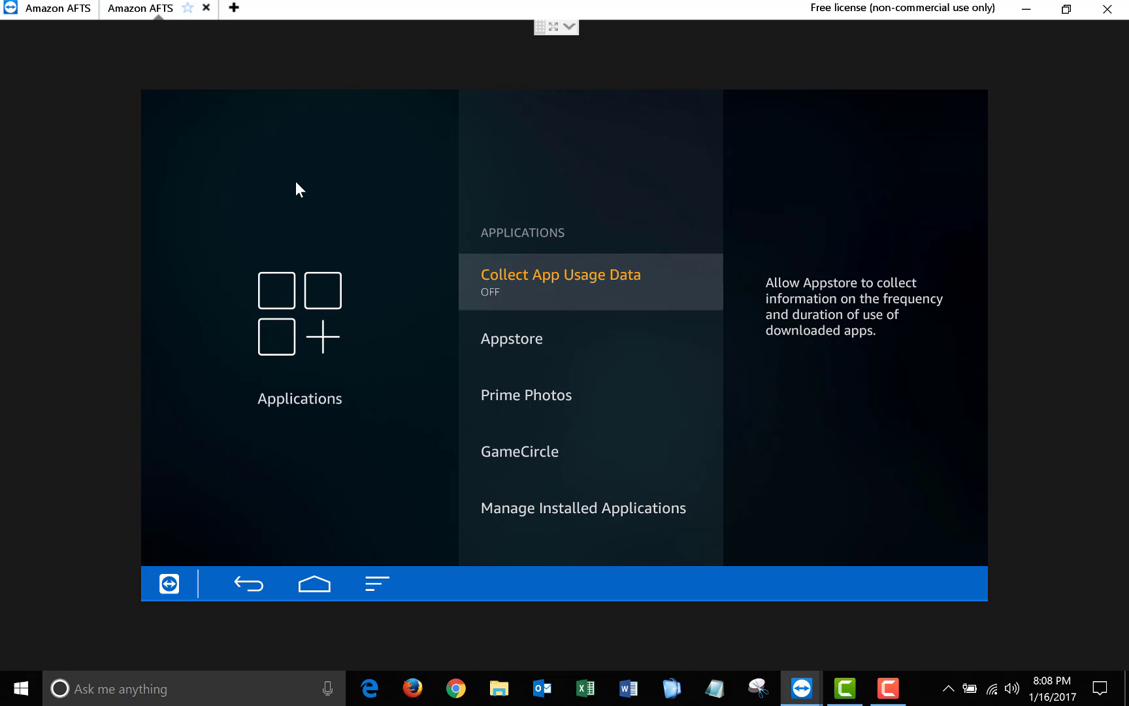
key(Escape)
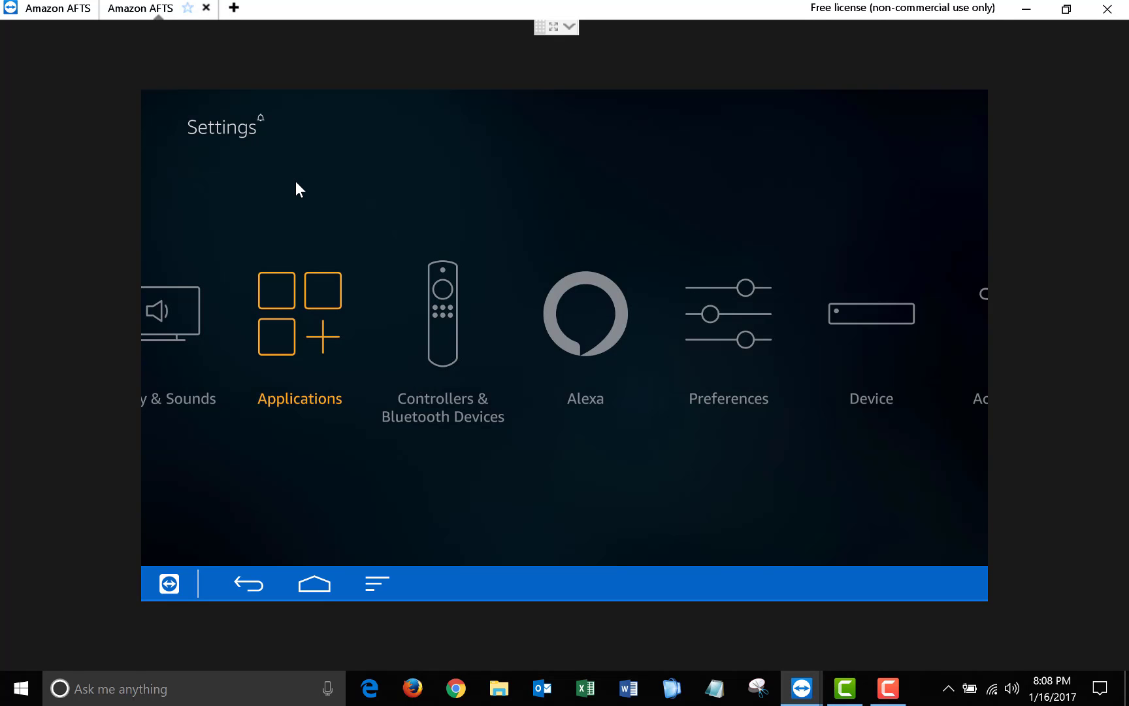
- Check the Apps from Unknown Sources setting in the Device developer options, and go back to the main menu
key(Right)
key(Right)
key(Right)
key(Right)
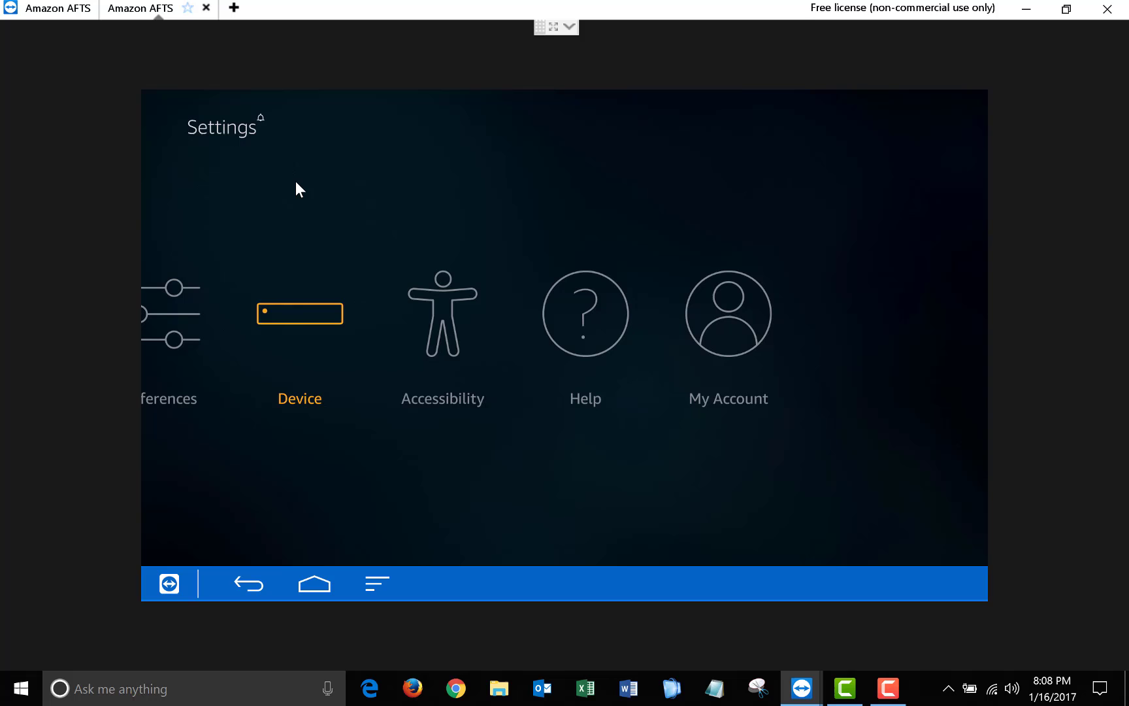
key(Return)
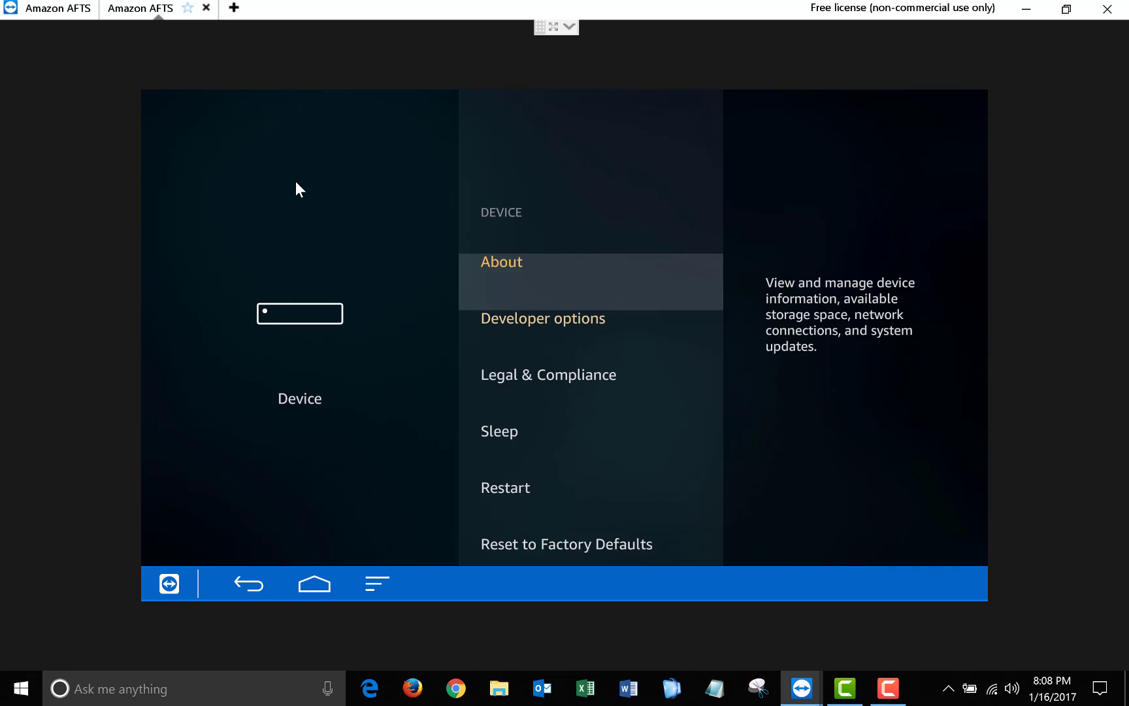
key(Down)
key(Return)
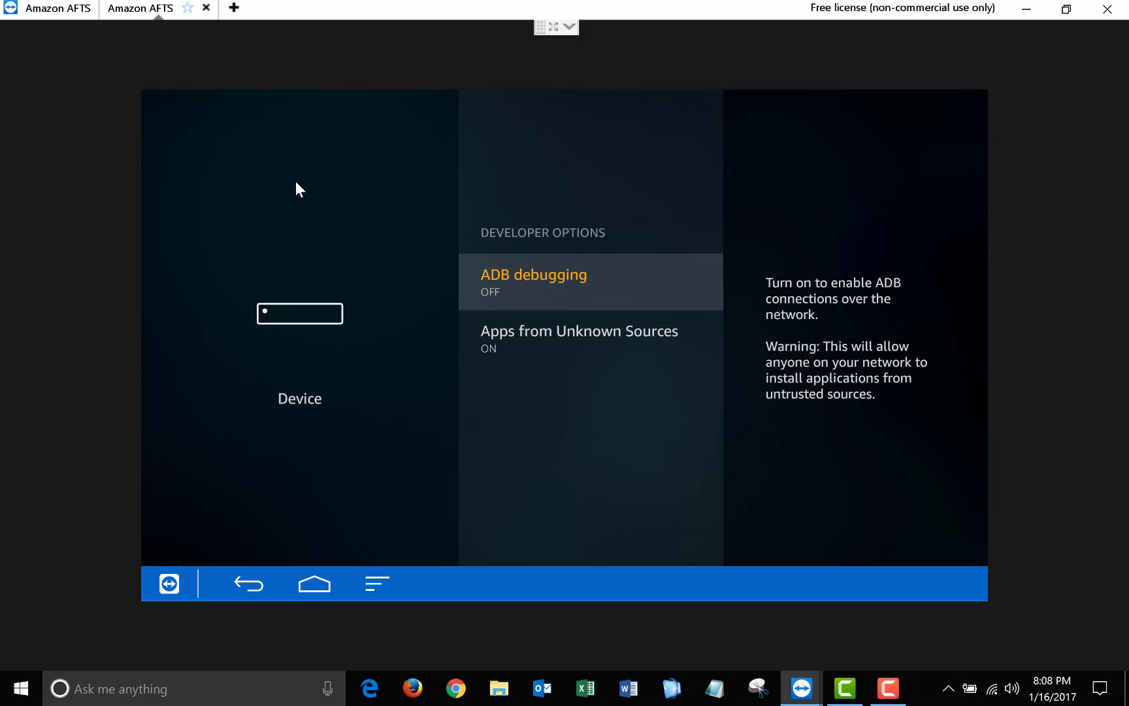
key(Down)
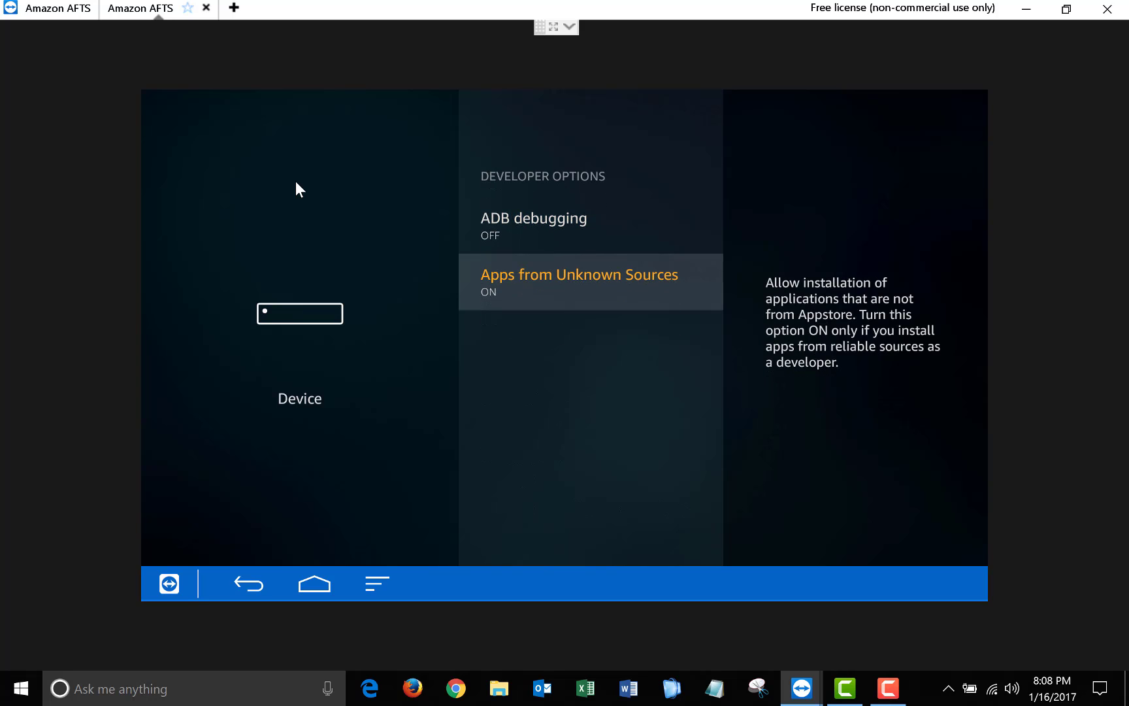
key(Escape)
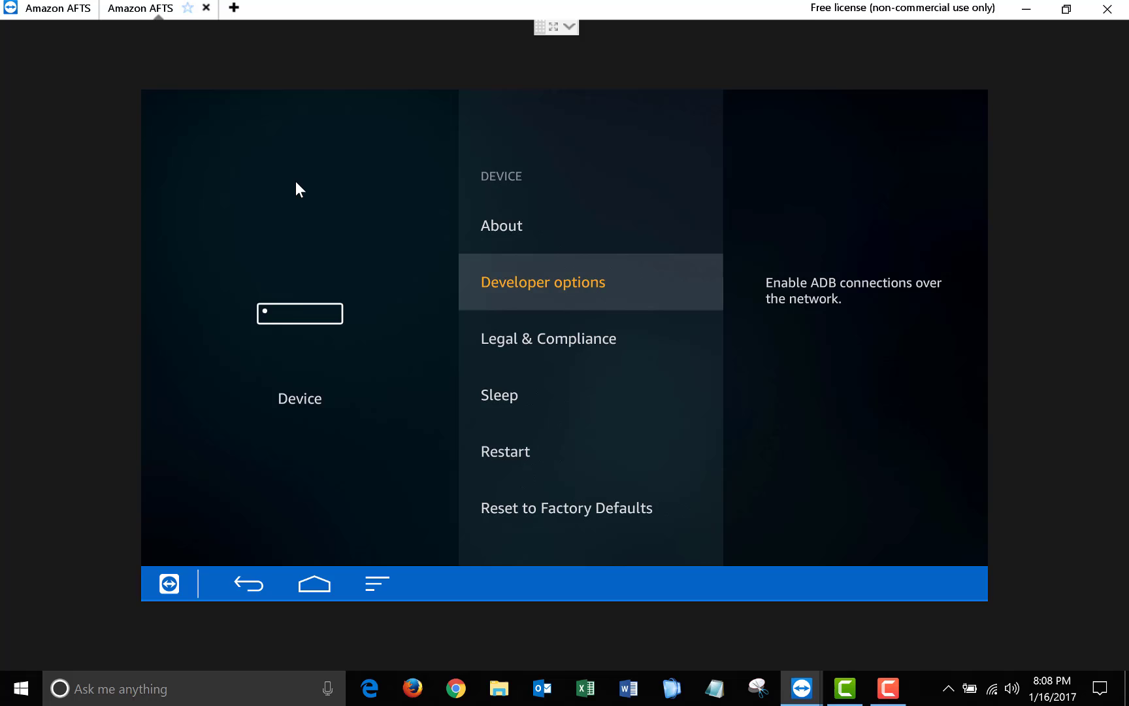
key(Escape)
key(Escape)
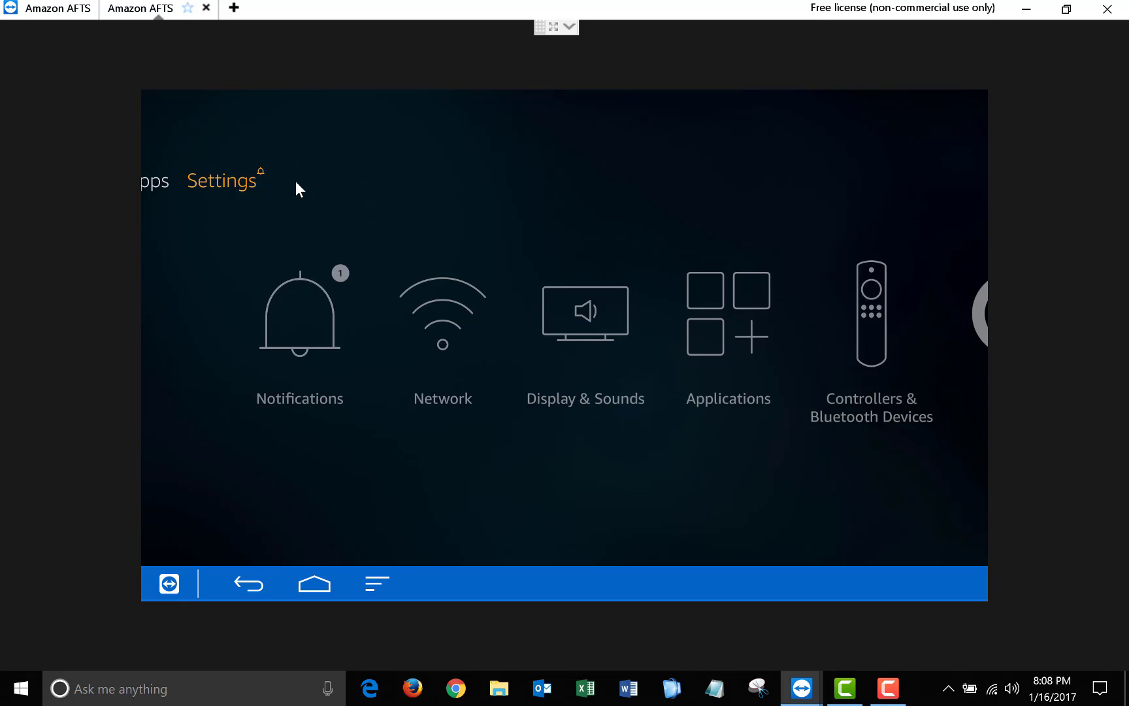
- Search for "es file explorer" and open the matching Es File Explorer suggestion
key(Escape)
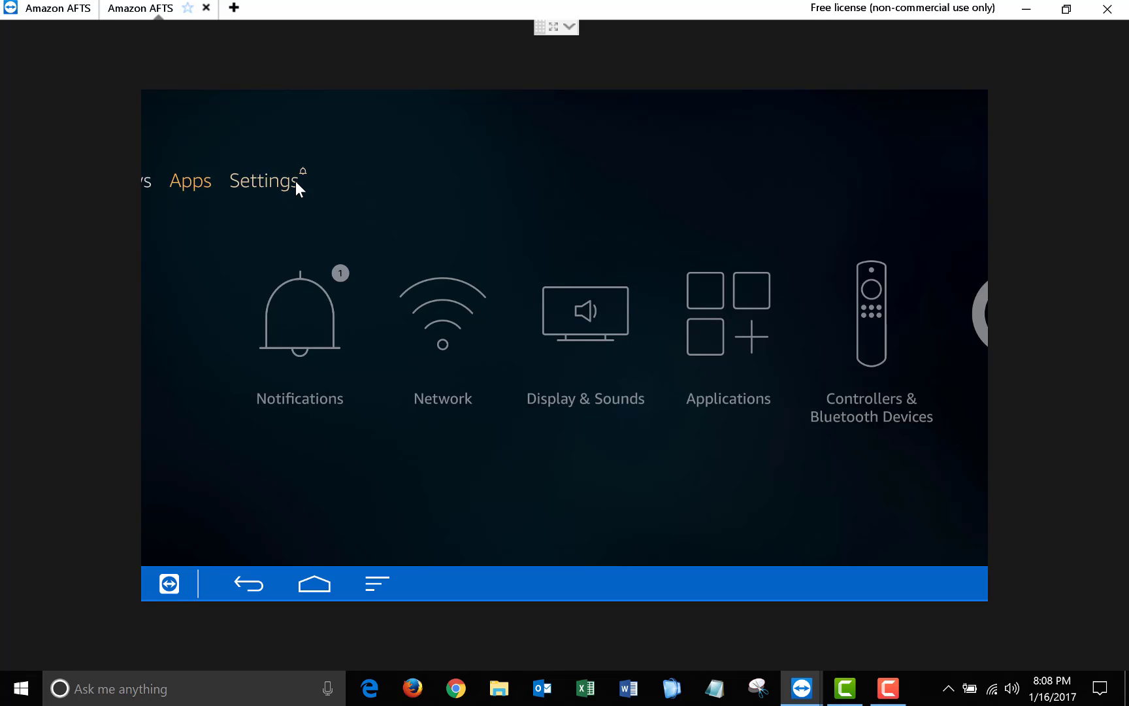
key(Left)
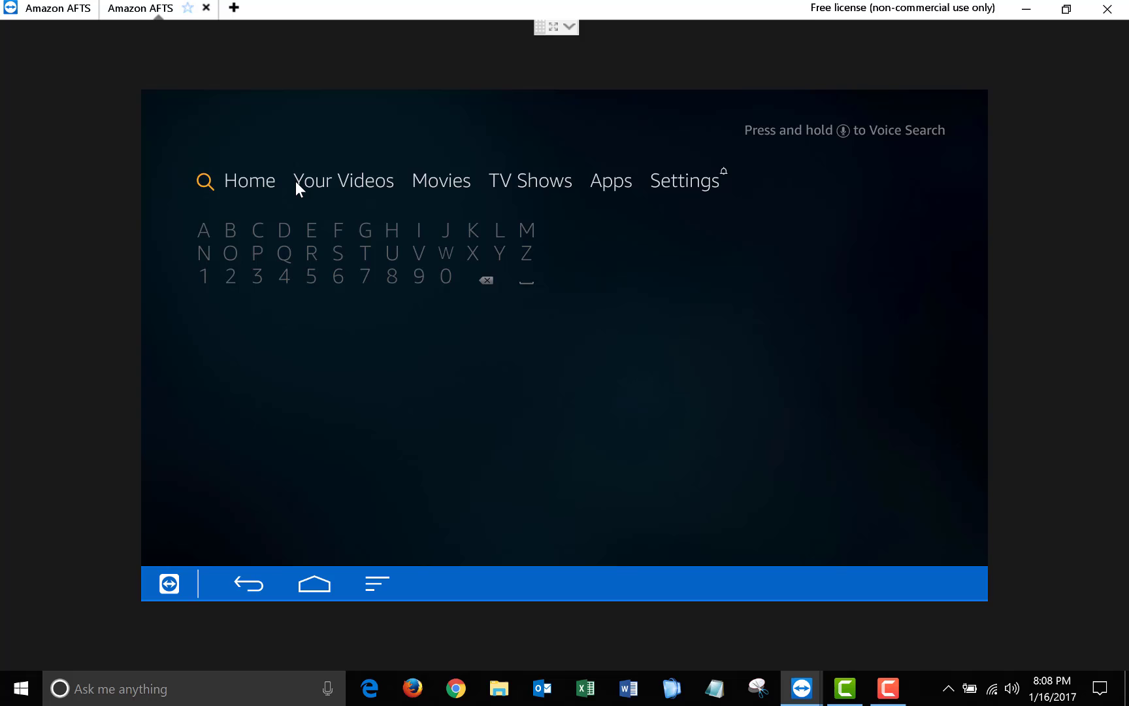
key(Down)
text(es file exp)
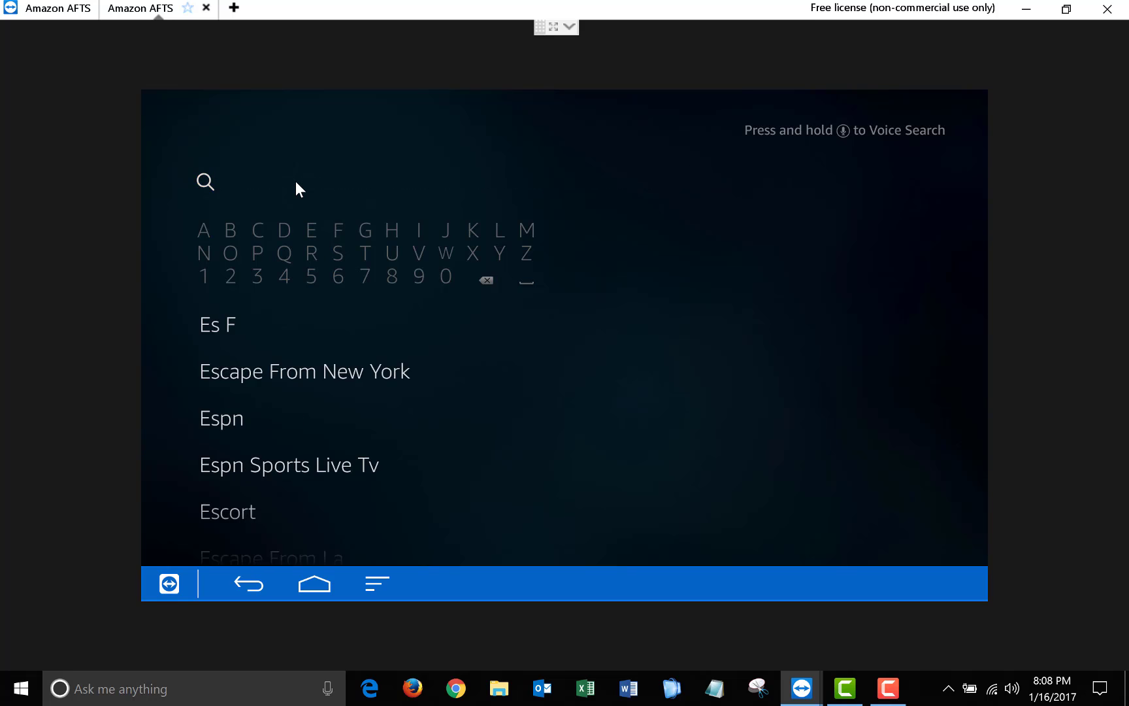
text(lorer)
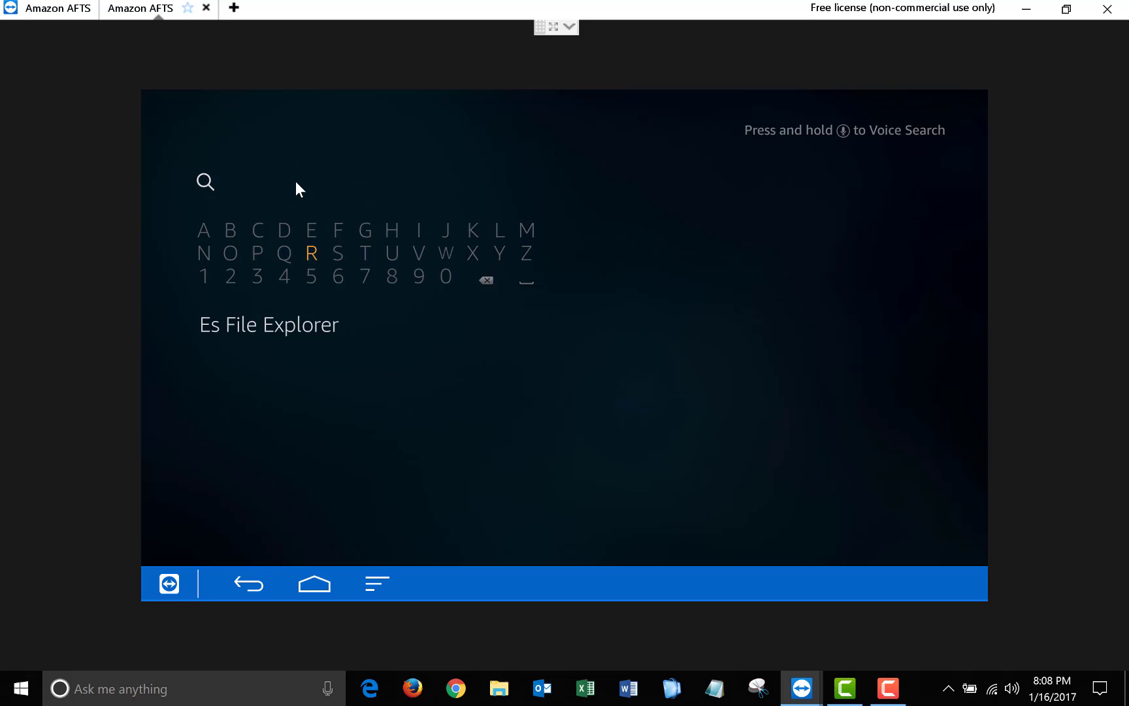
key(Down)
key(Return)
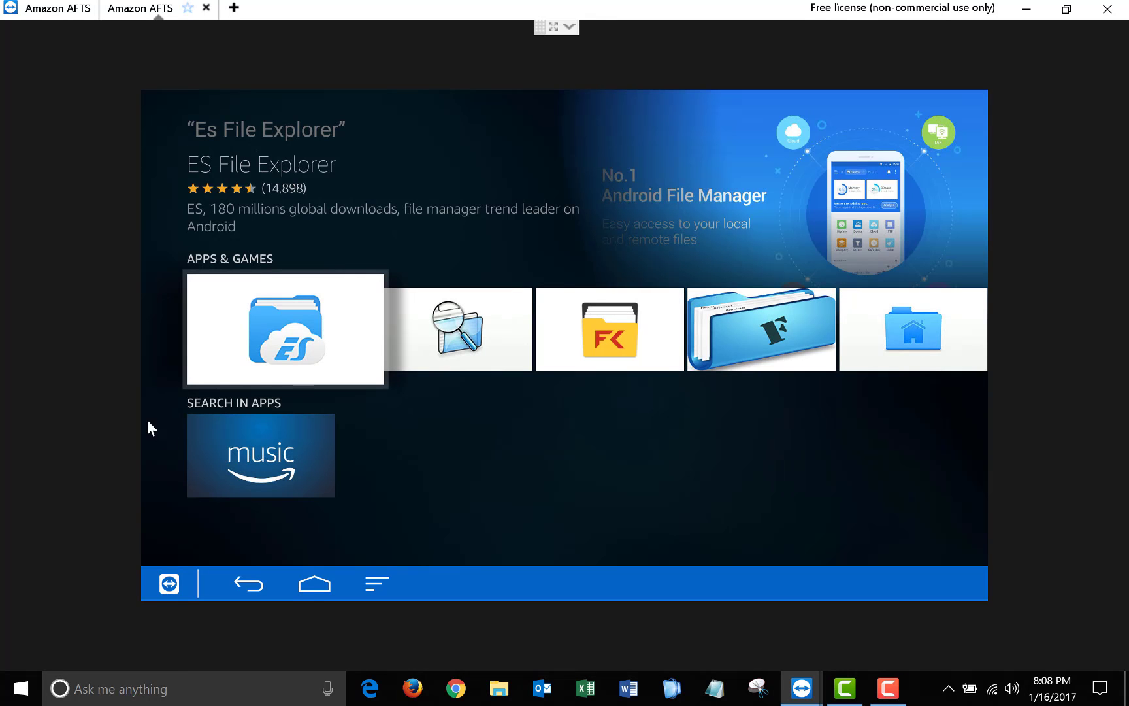
- Download ES File Explorer, launch it and dismiss the What's New notice
click(218, 309)
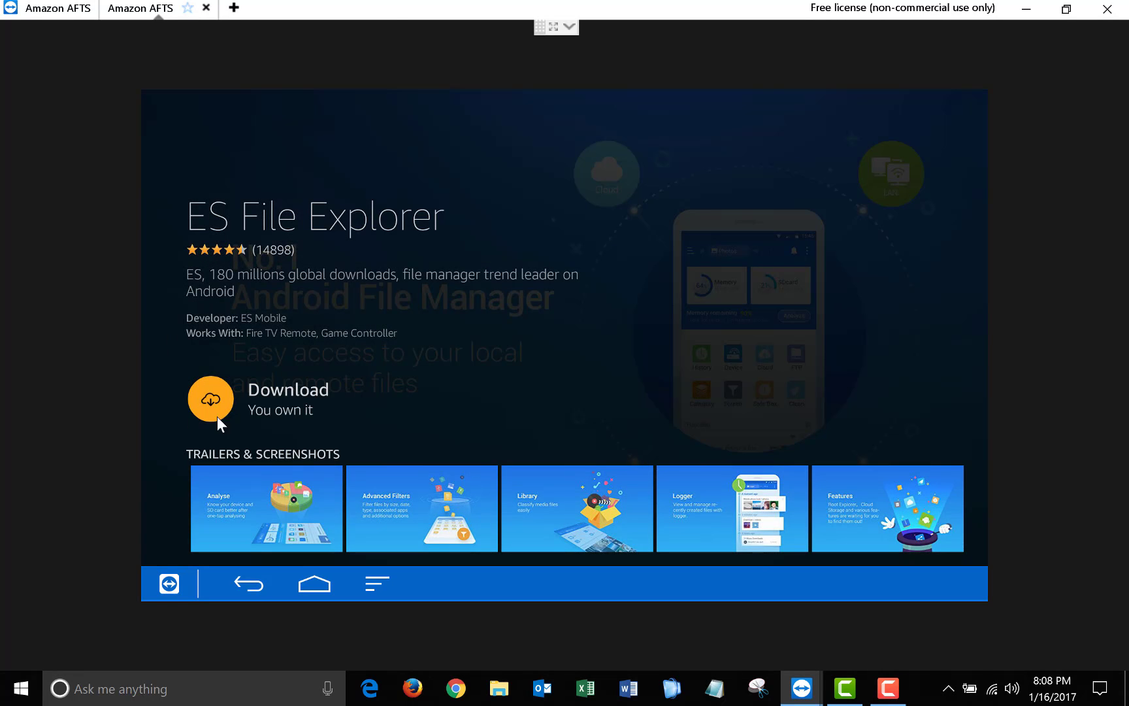
click(208, 400)
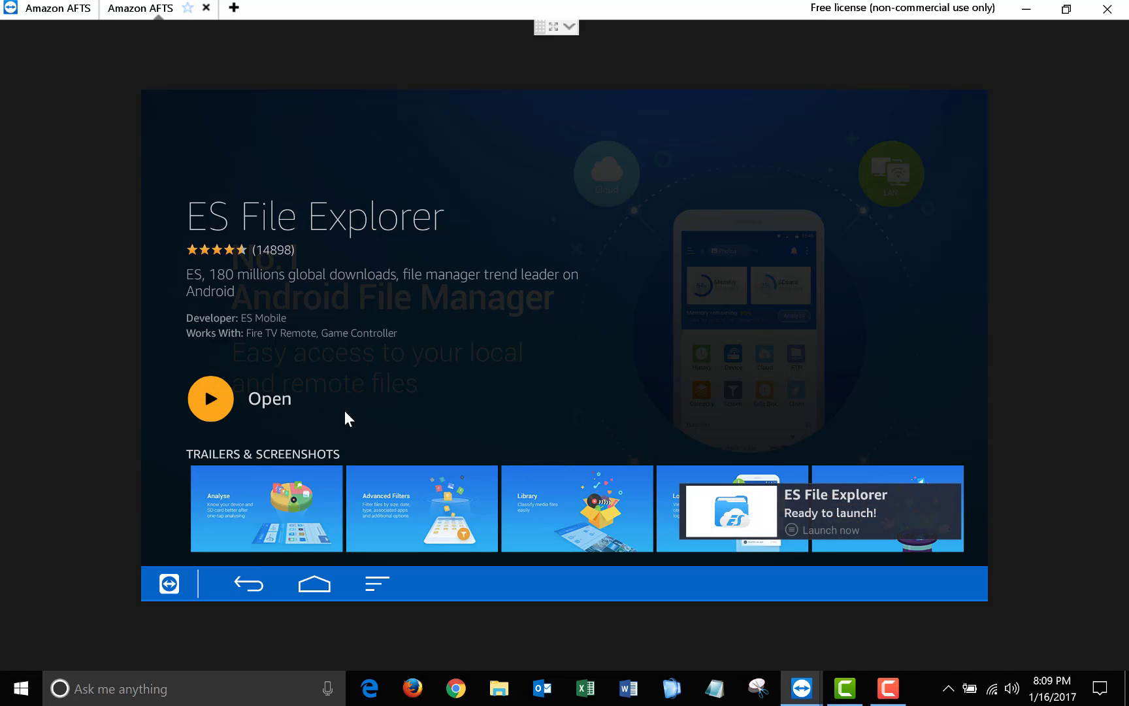
click(214, 395)
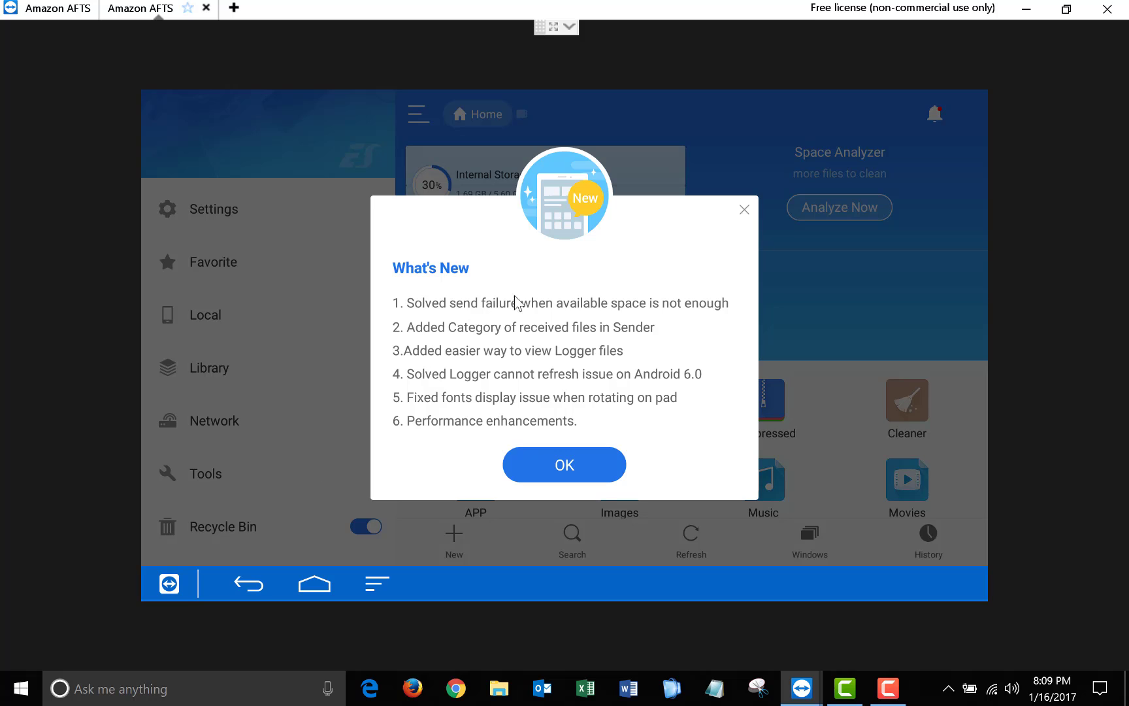
click(744, 209)
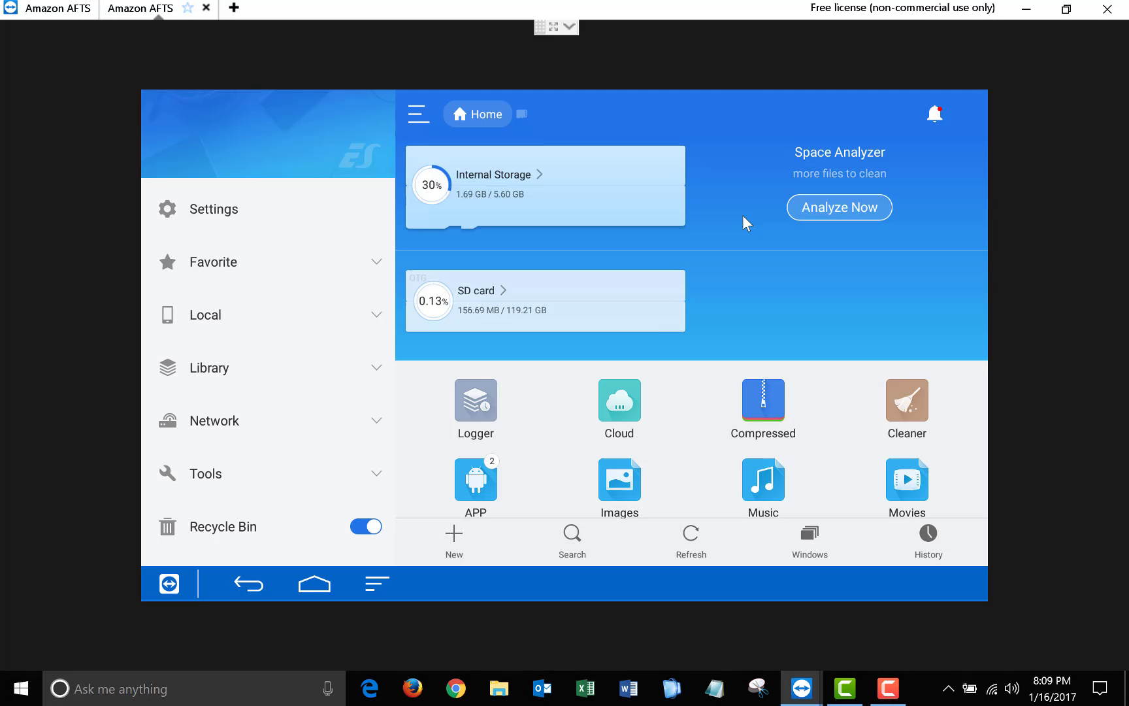
- Add a favorite named kodi with the path https:\\kodi.tv\download
click(364, 267)
click(209, 313)
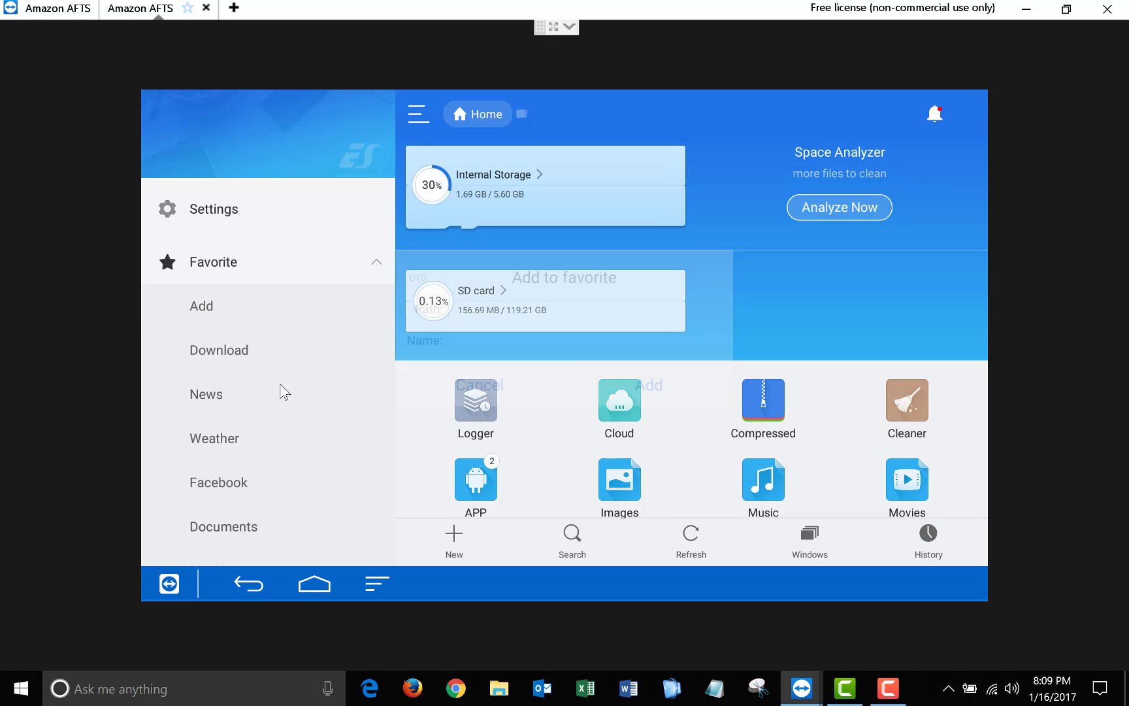
click(459, 315)
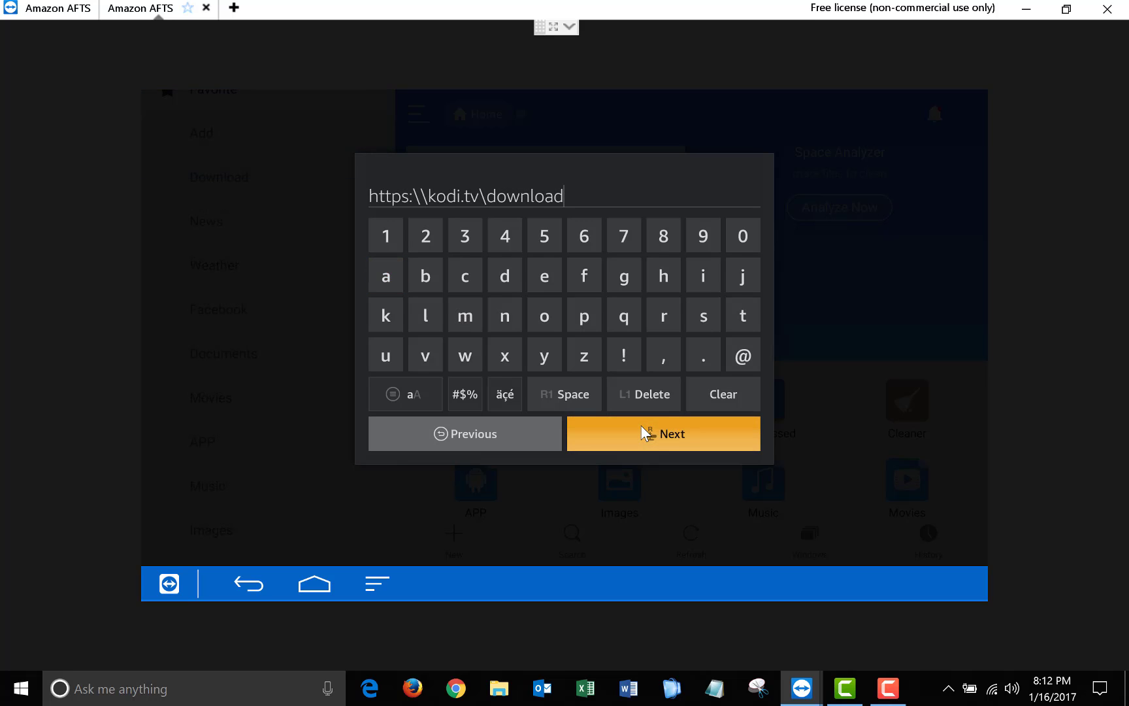
click(641, 424)
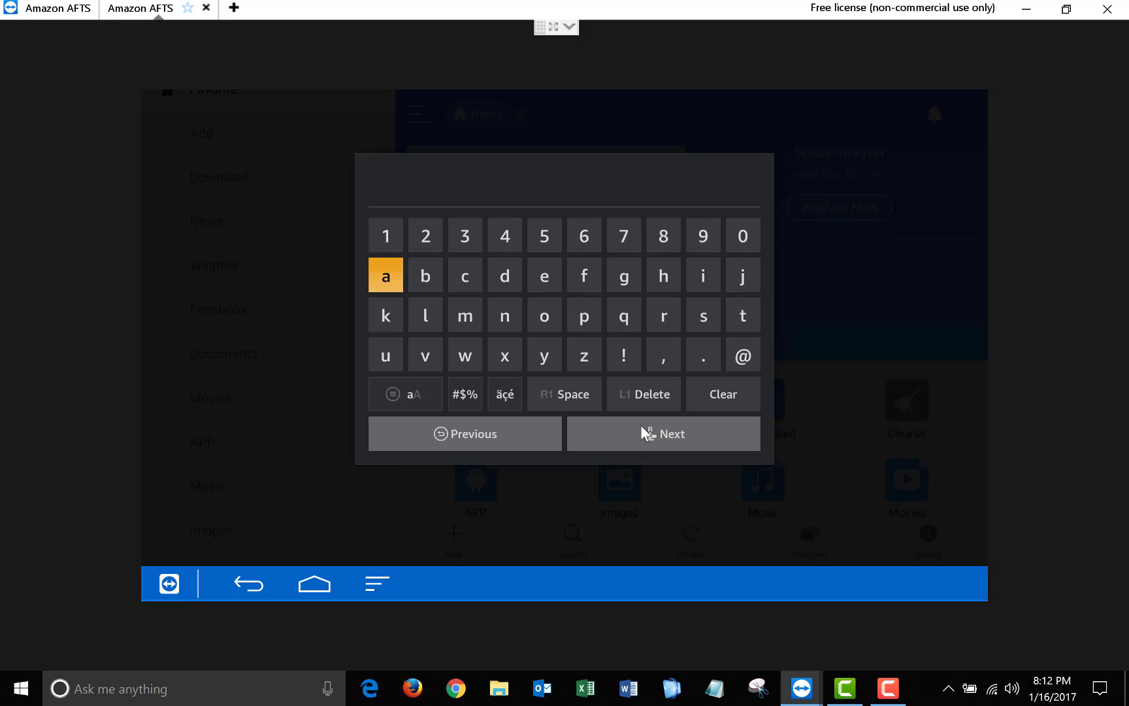
text(kodi)
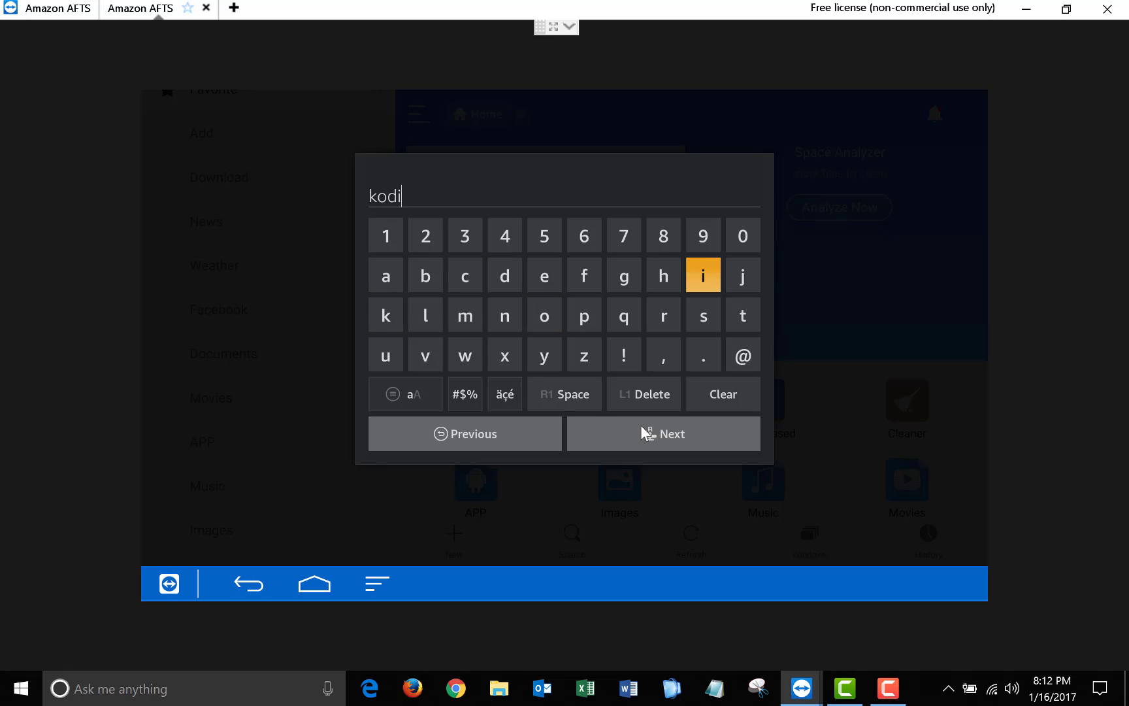
key(Down)
key(Down)
key(Down)
key(Down)
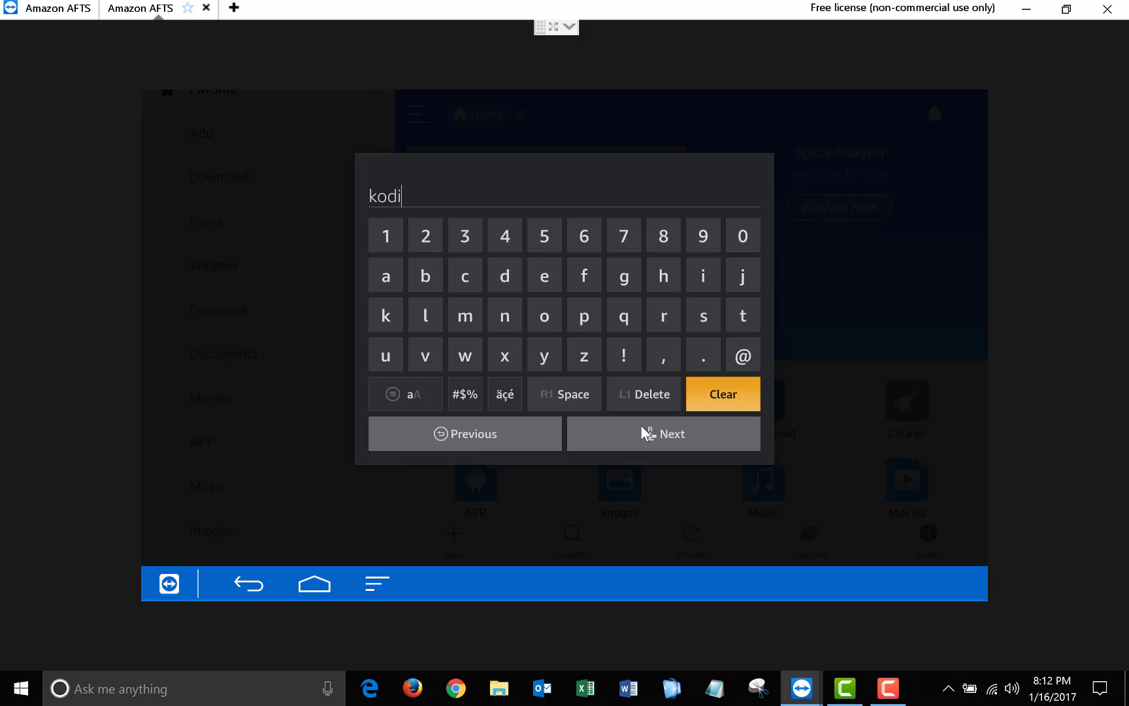
key(Return)
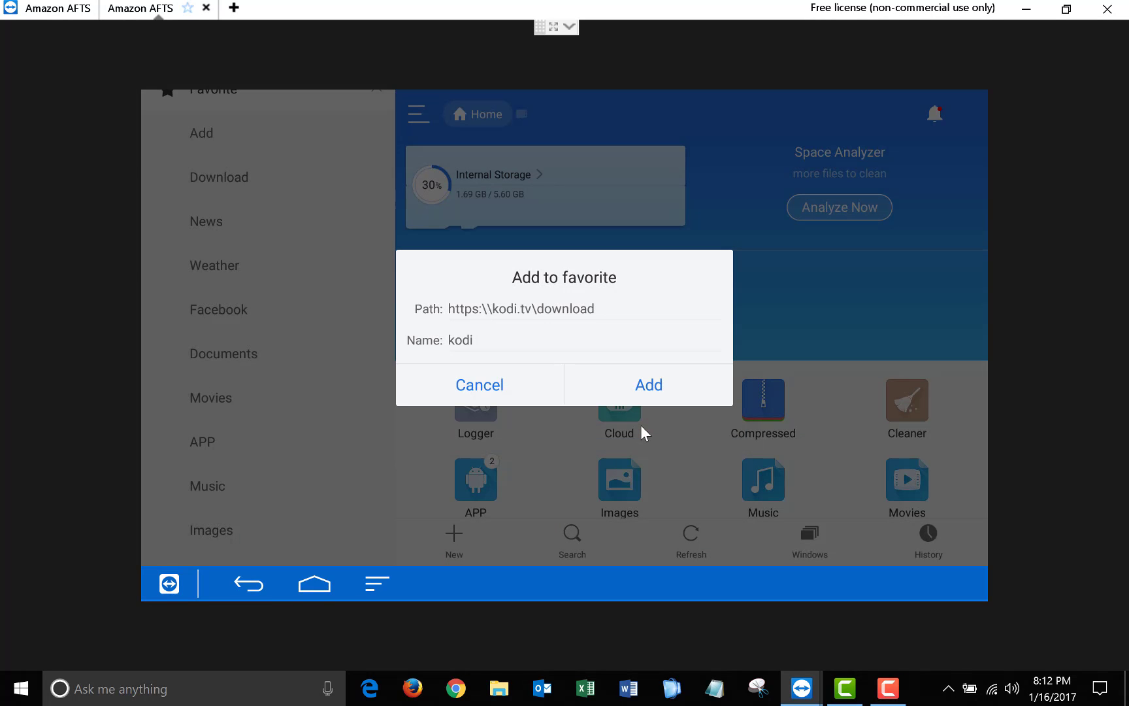
click(694, 381)
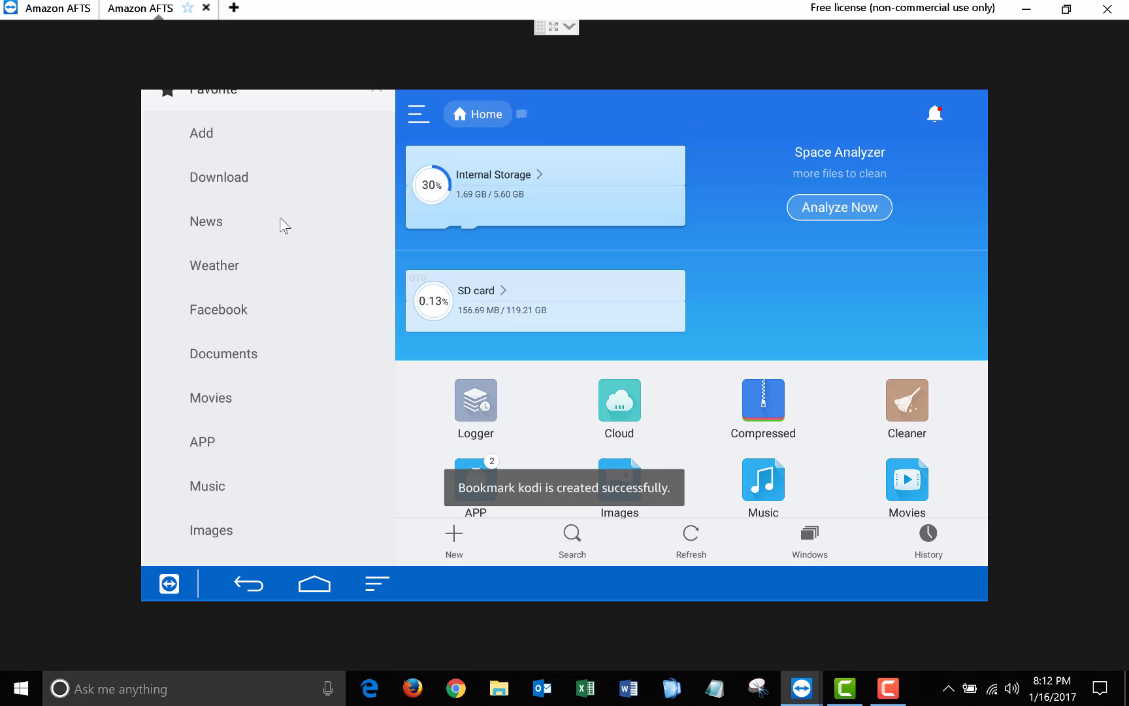
- Open the kodi entry from the favorites to load its download page
scroll(278, 226, down, 3)
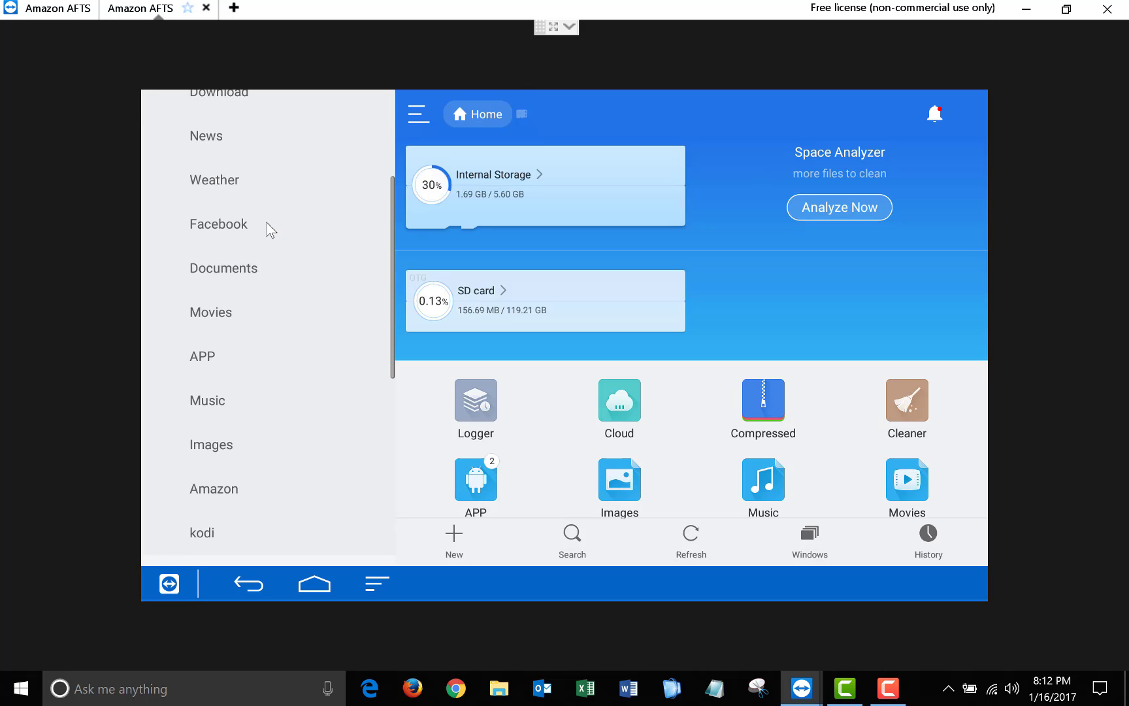
scroll(270, 229, down, 1)
scroll(273, 241, down, 3)
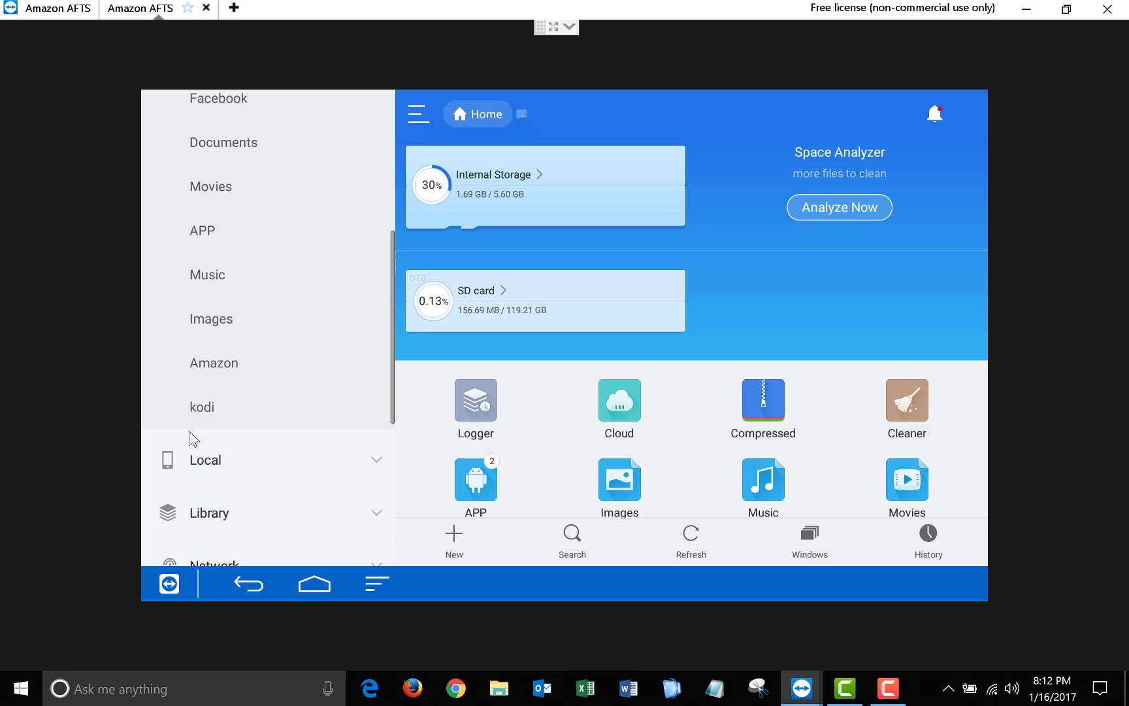
click(206, 409)
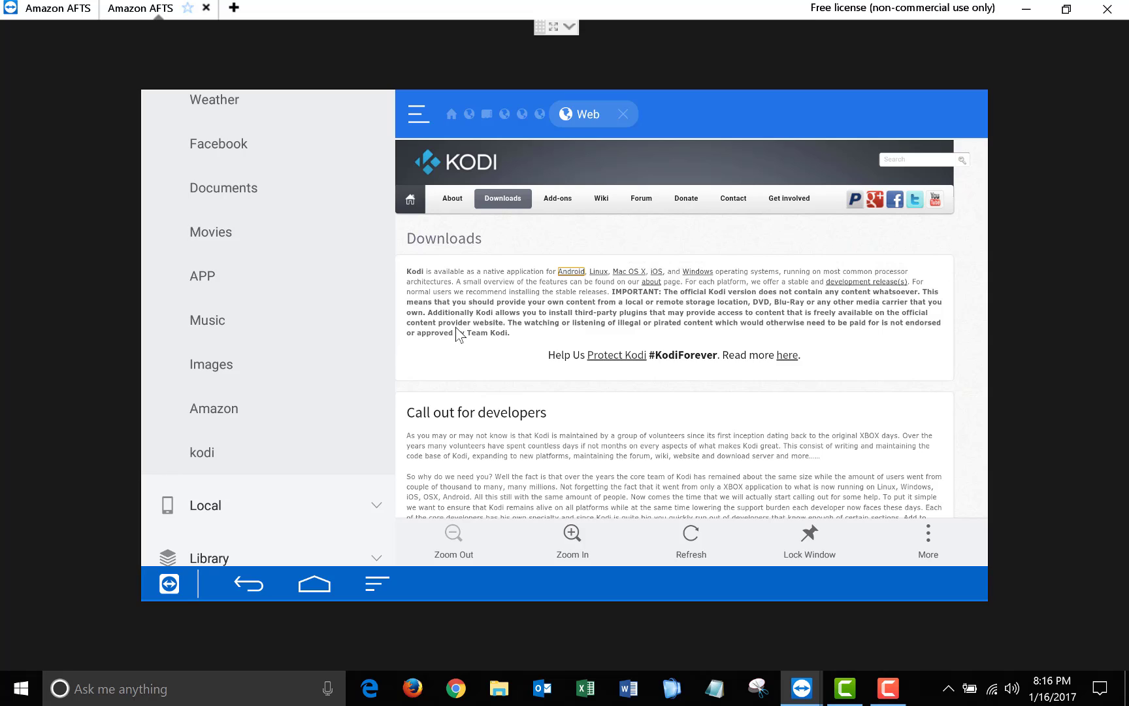
- Download the Android ARM APK of the current release, Kodi v16.1 "Jarvis", from the Kodi Downloads page
key(Down)
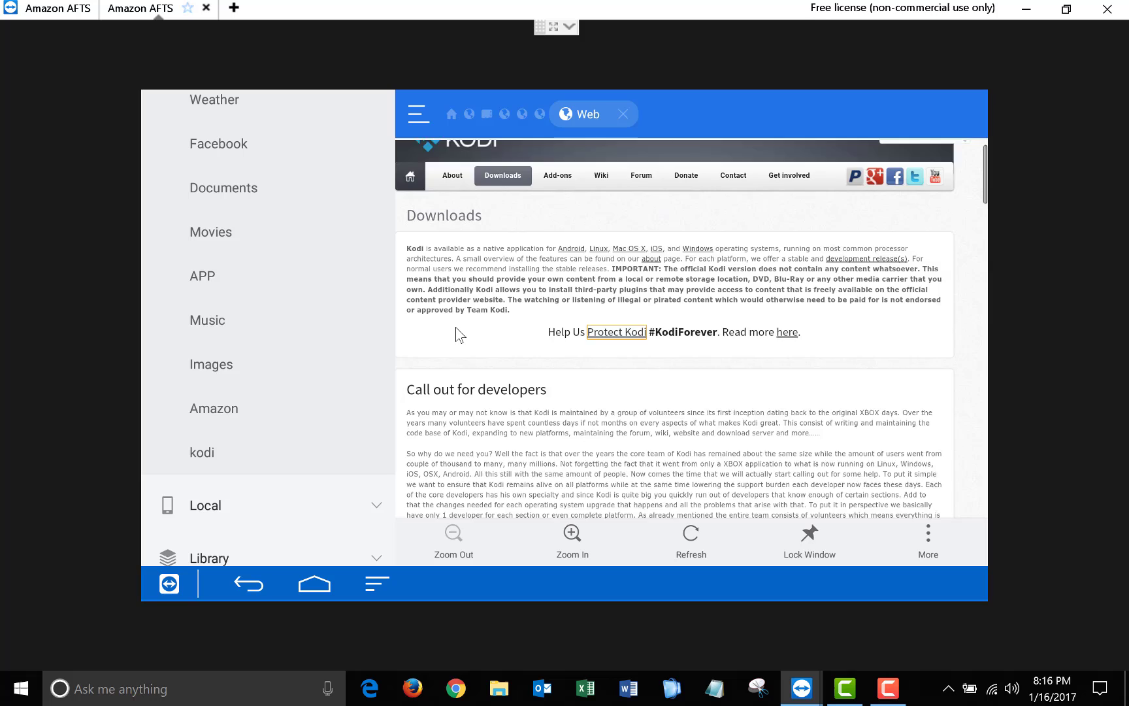
key(Down)
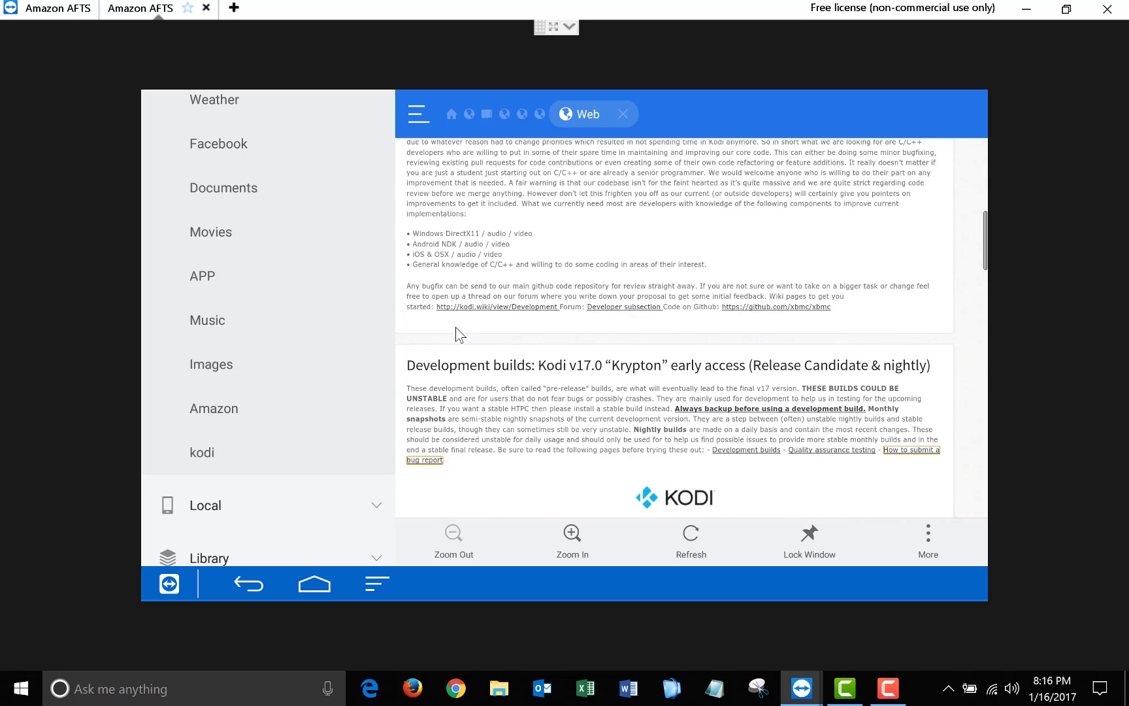
key(Down)
key(Down)
key(Down)
key(Down)
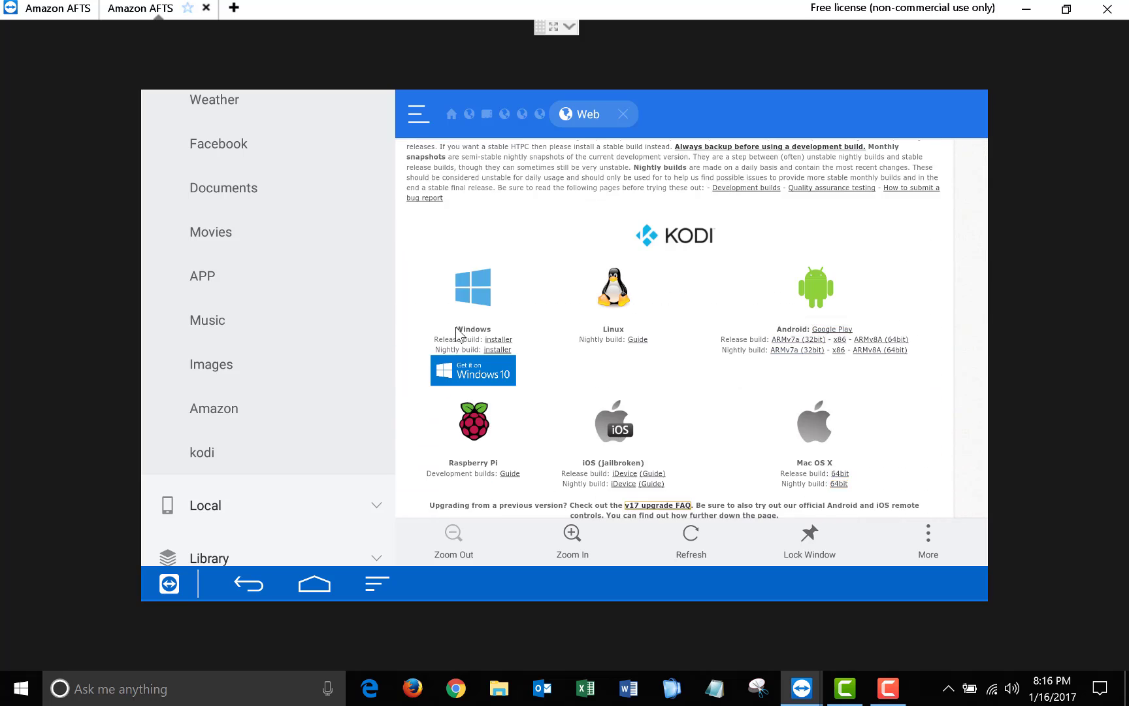
key(Down)
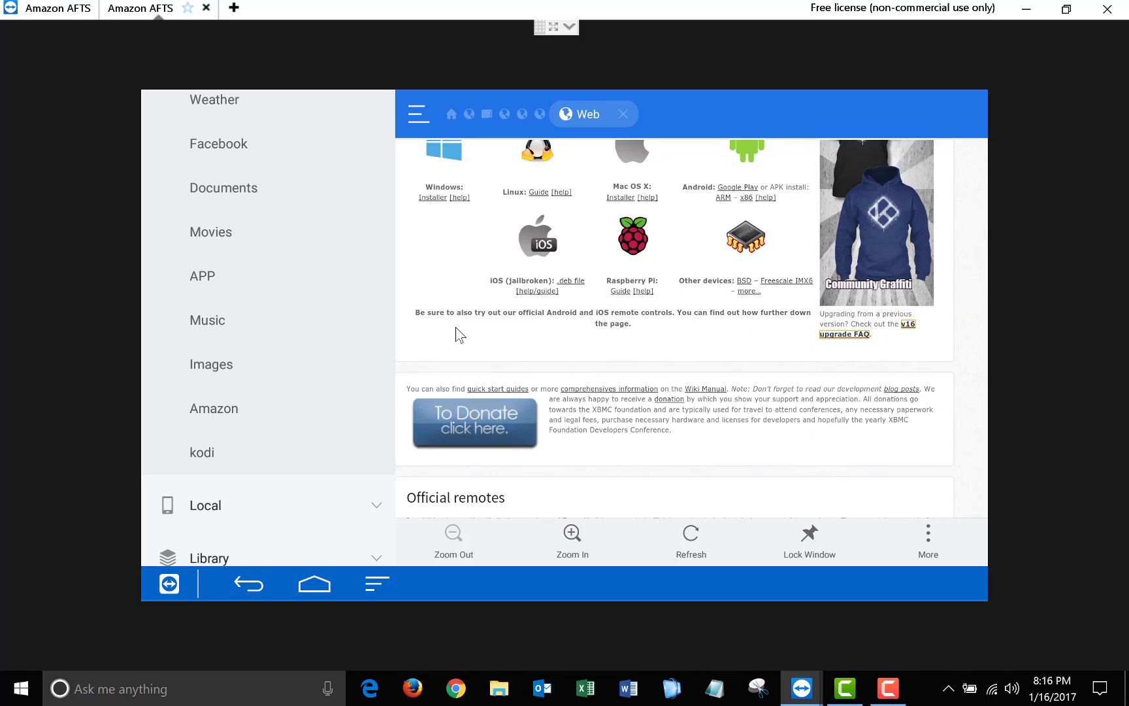
key(Up)
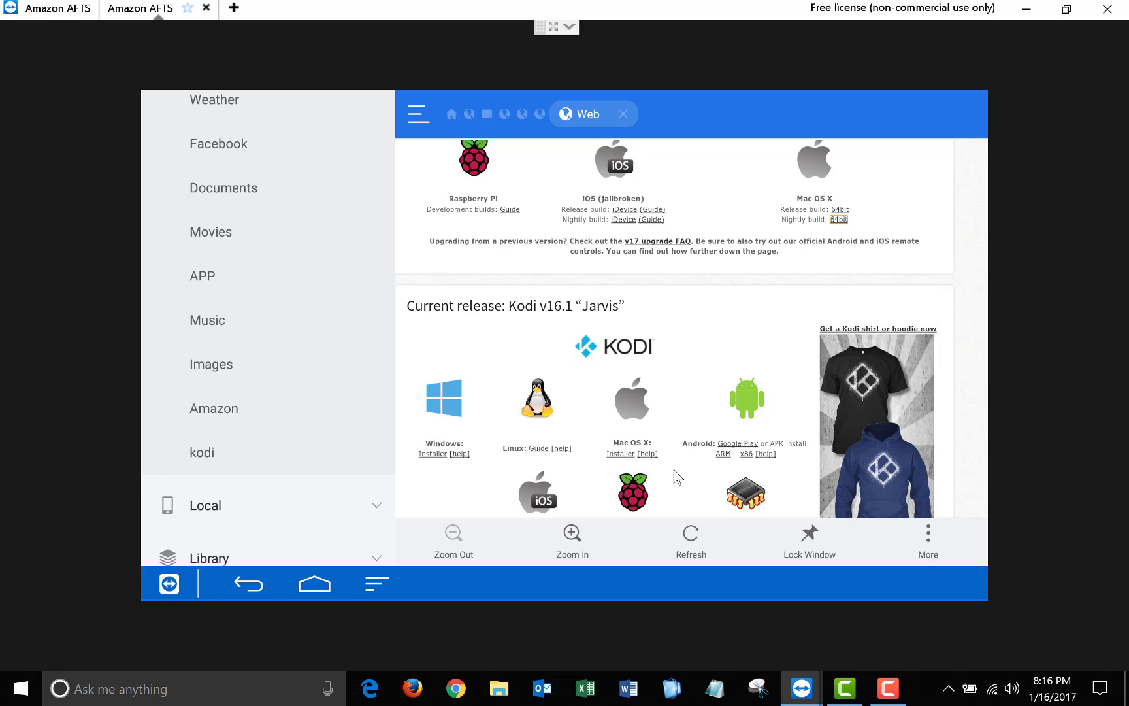
click(725, 457)
click(927, 537)
click(918, 400)
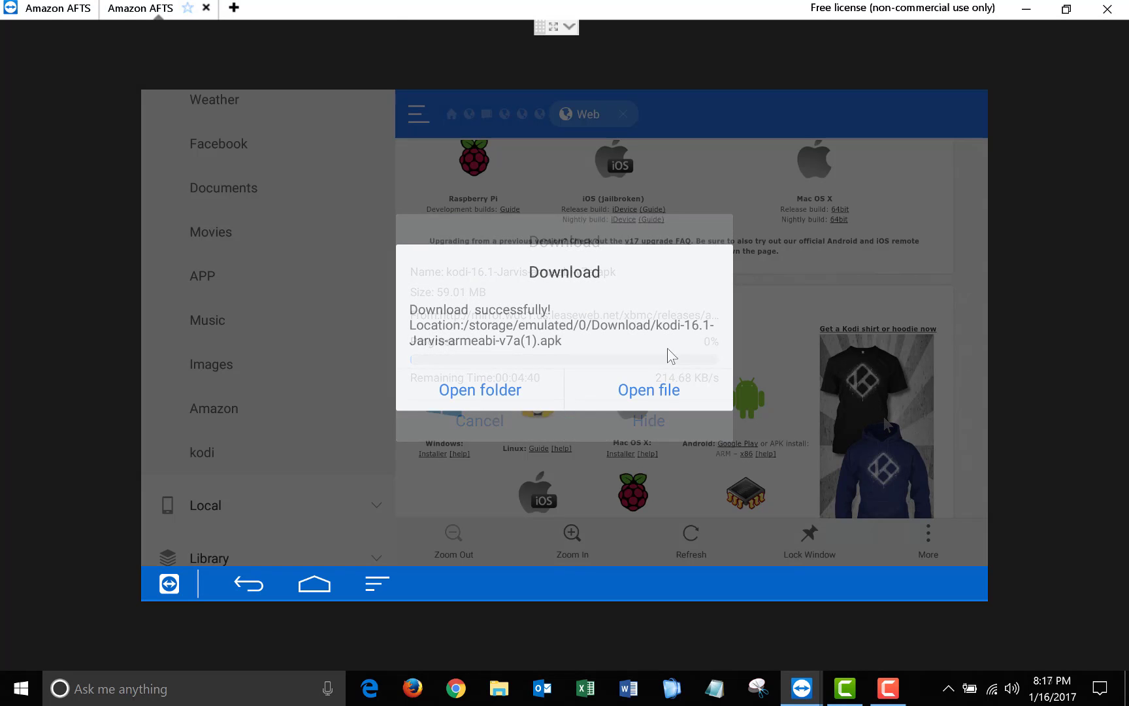
- Install the downloaded kodi-16.1-Jarvis-armeabi-v7a(1).apk, accept its requested permissions and launch Kodi
click(692, 392)
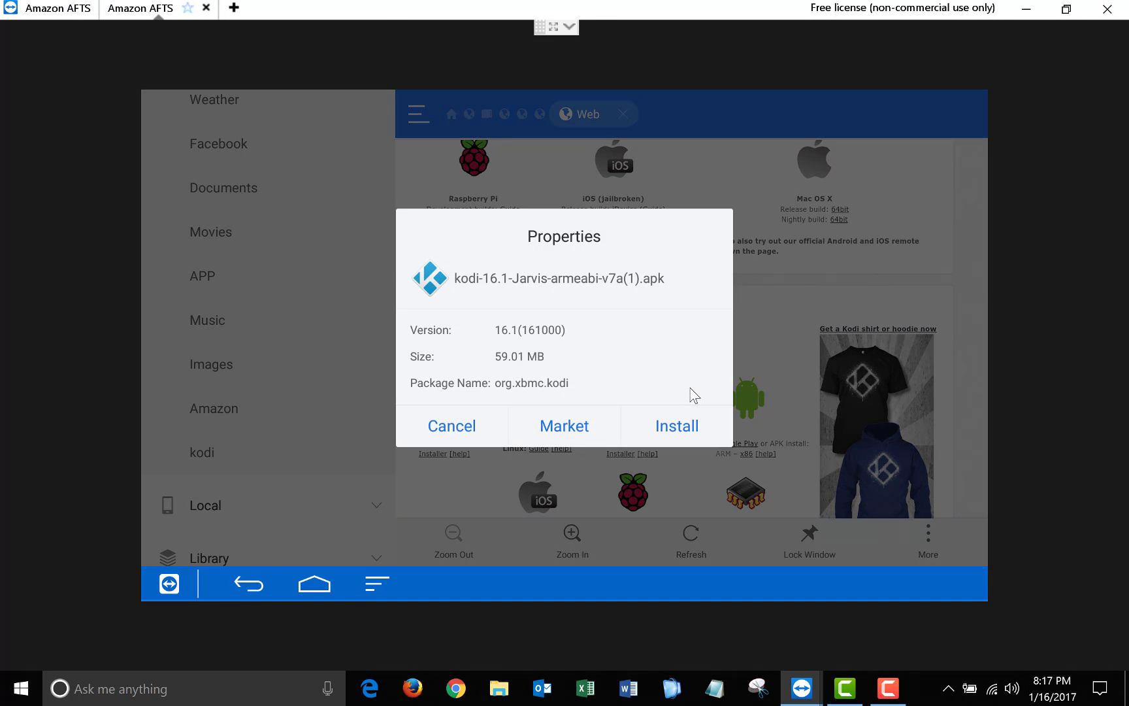
click(684, 426)
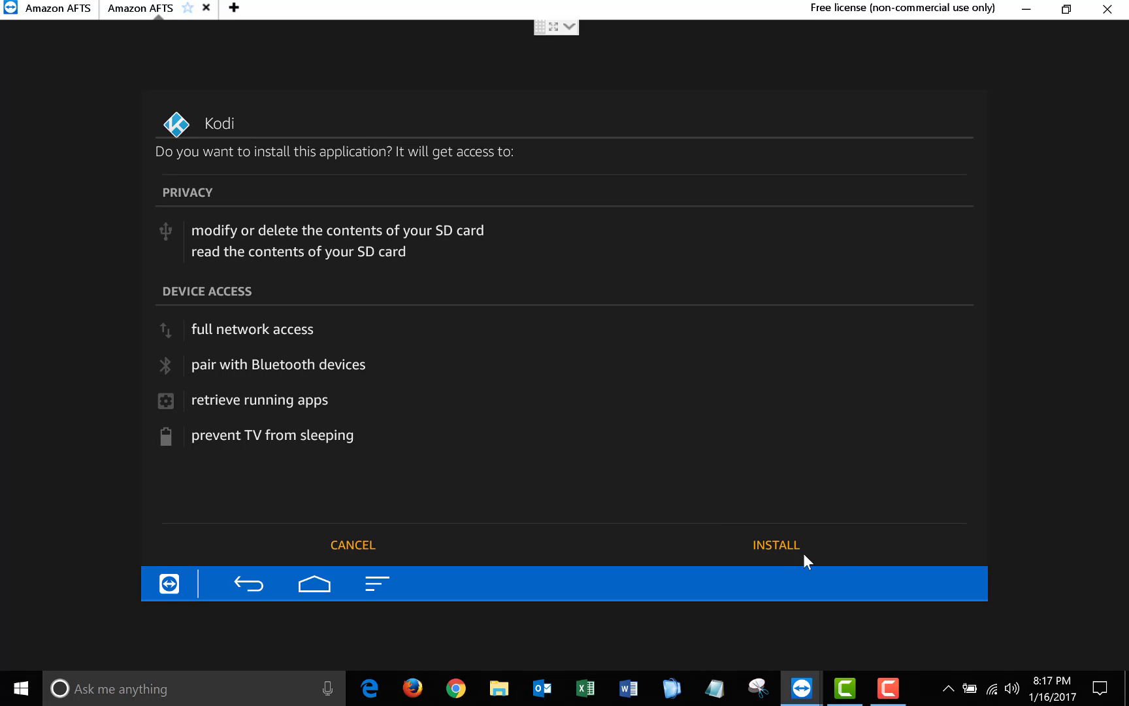
click(830, 550)
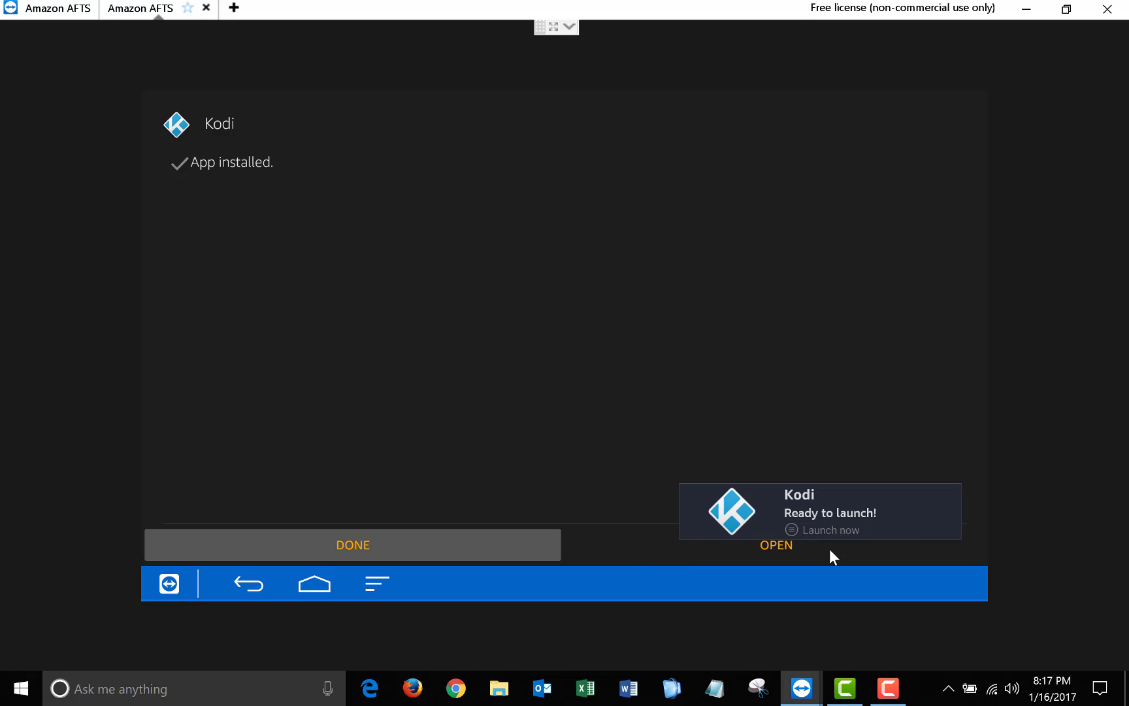
click(829, 549)
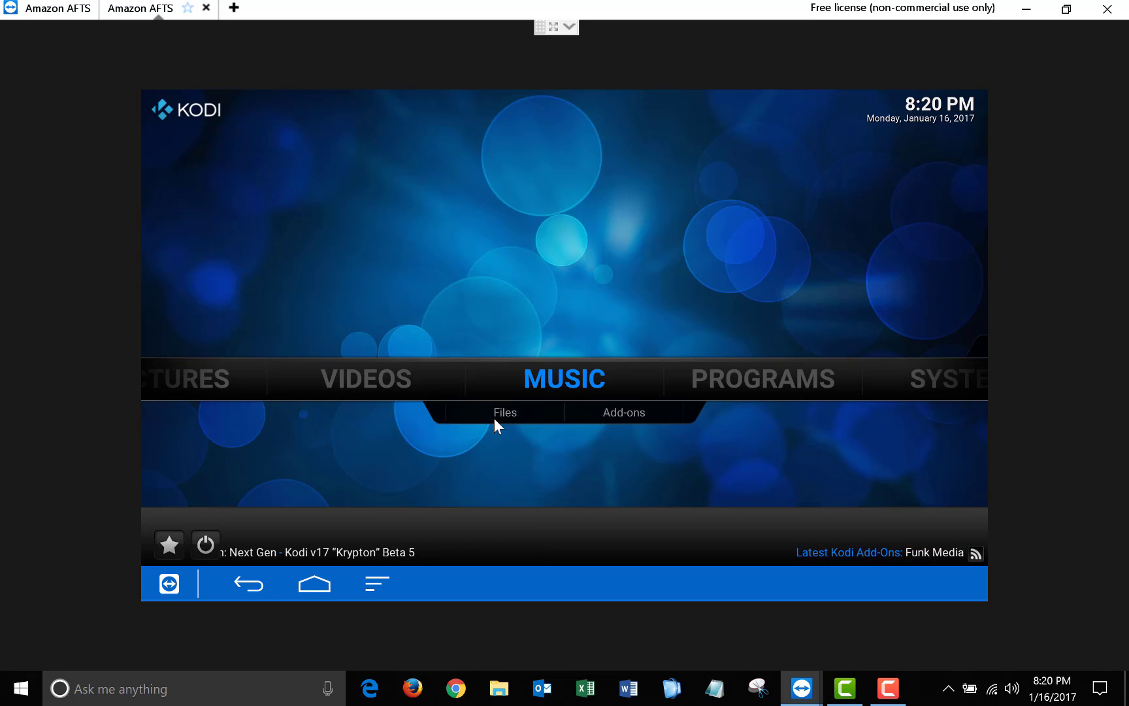
key(Right)
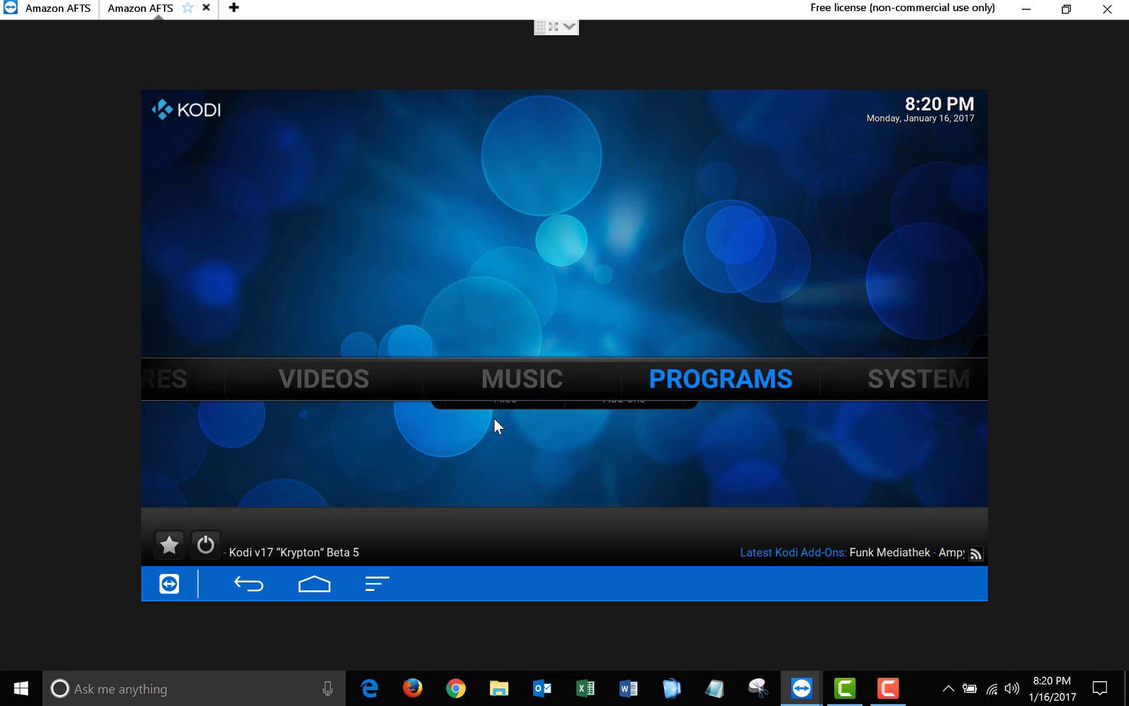
key(Right)
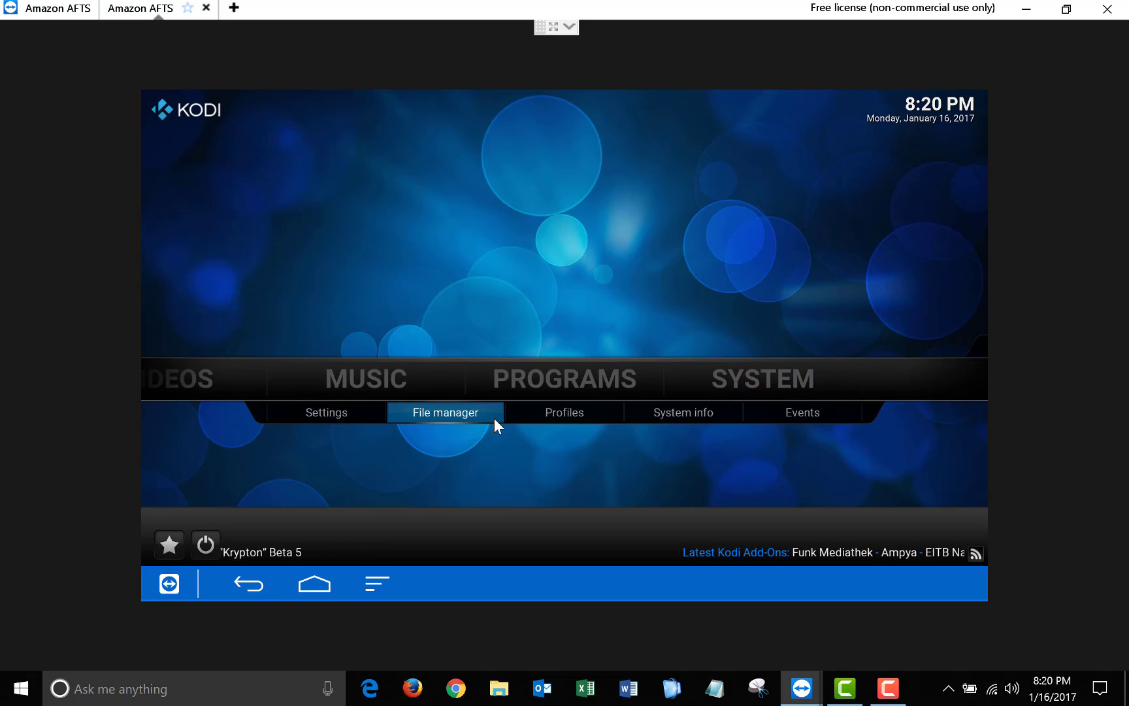
click(494, 418)
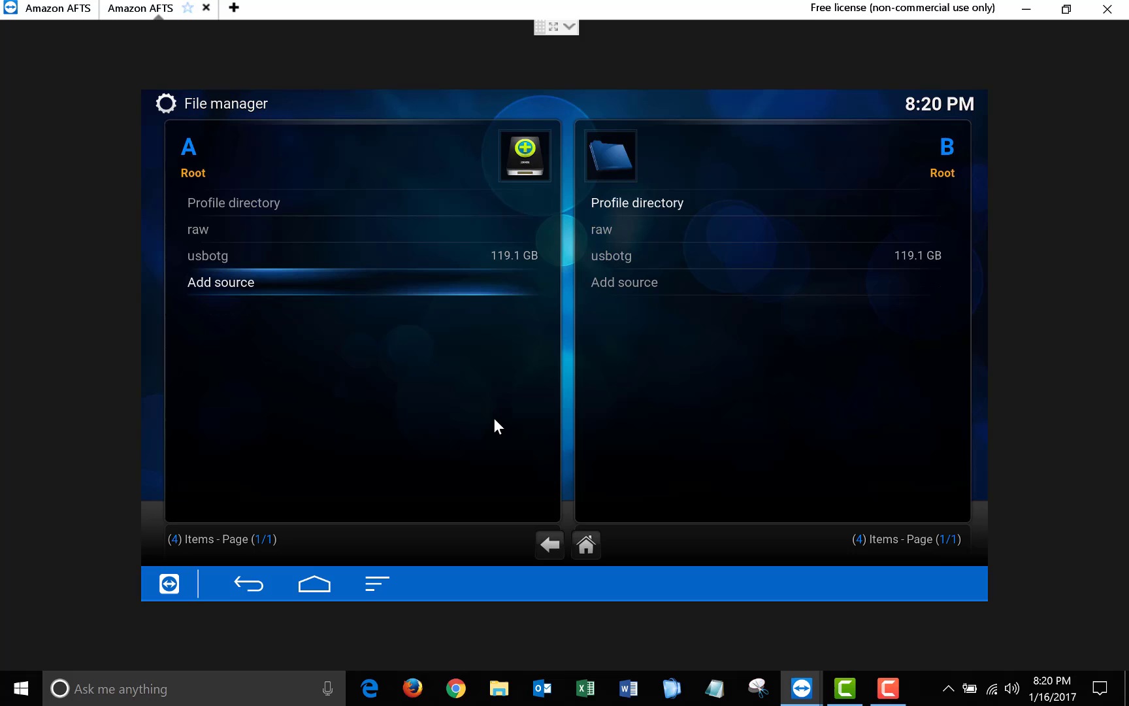
key(Return)
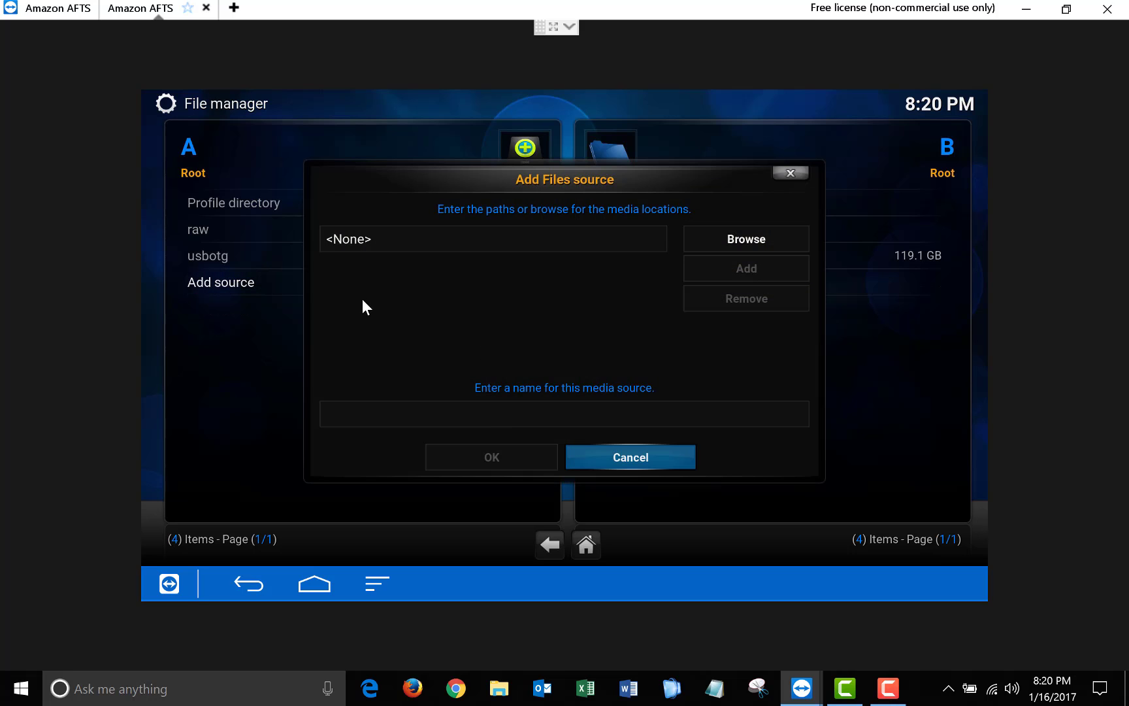
click(383, 241)
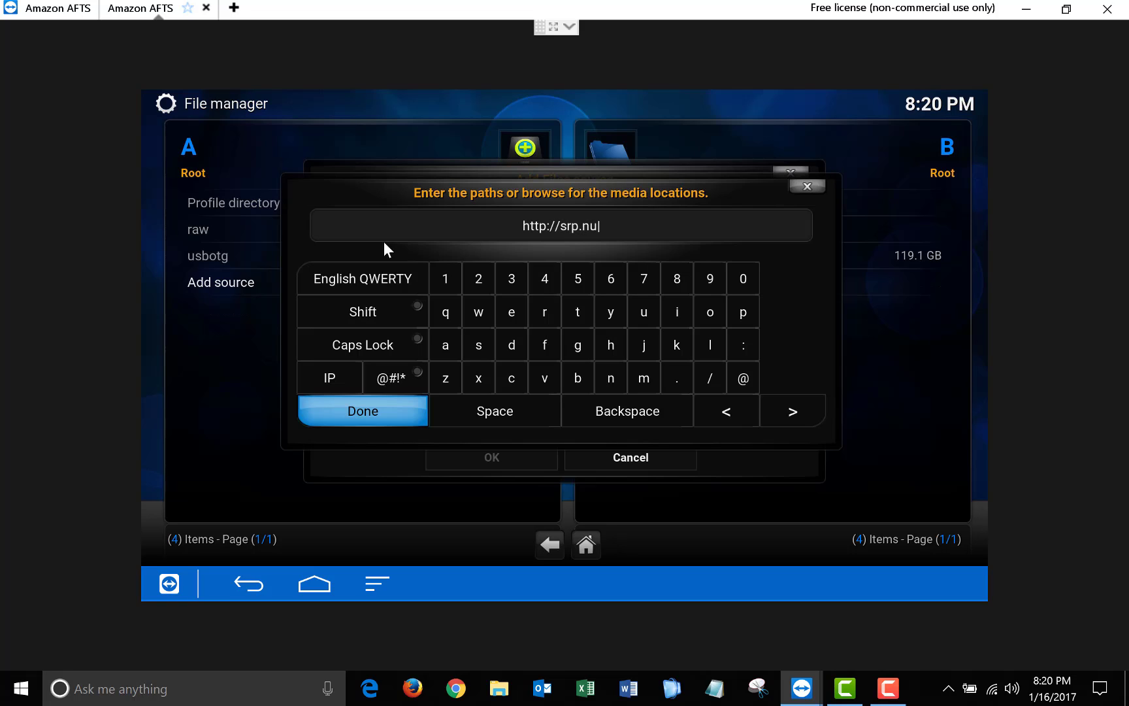
click(363, 411)
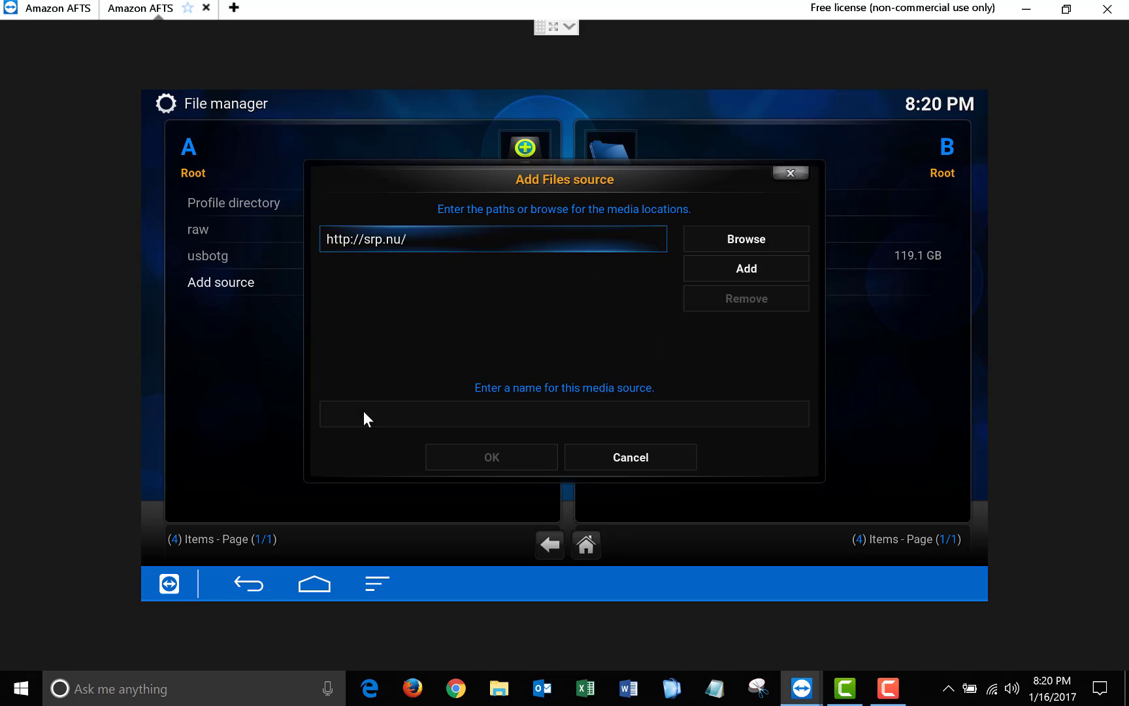
- Name the media source .srp, save it and return to the home screen
click(526, 416)
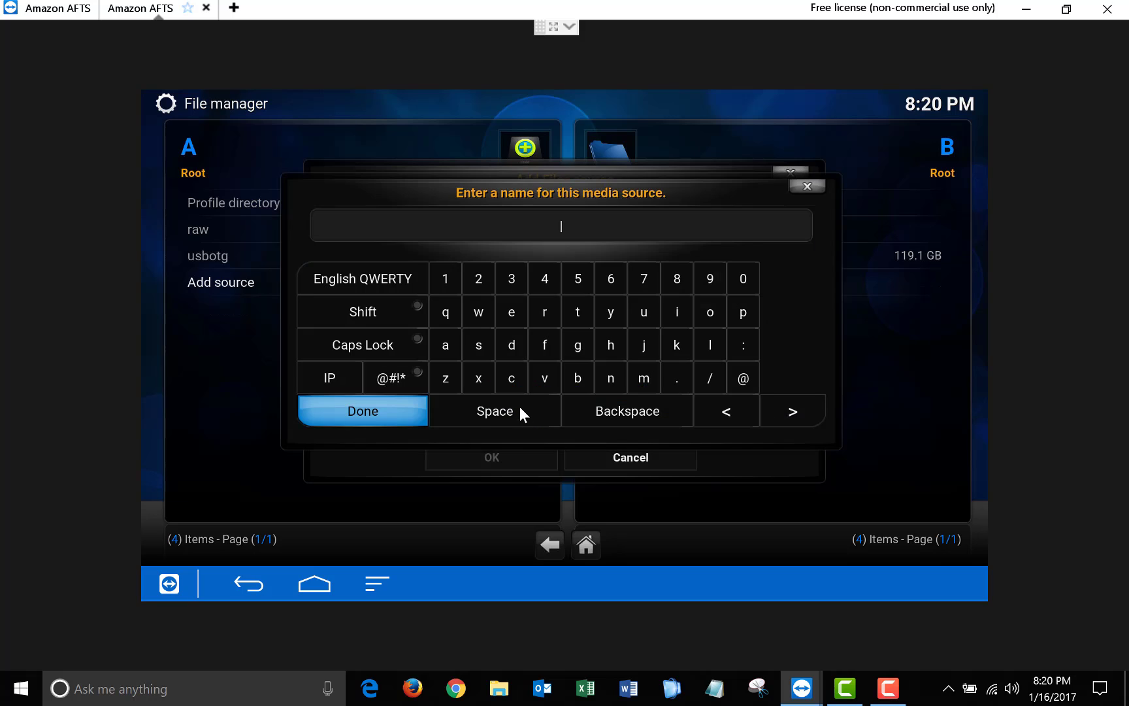
click(676, 378)
click(479, 342)
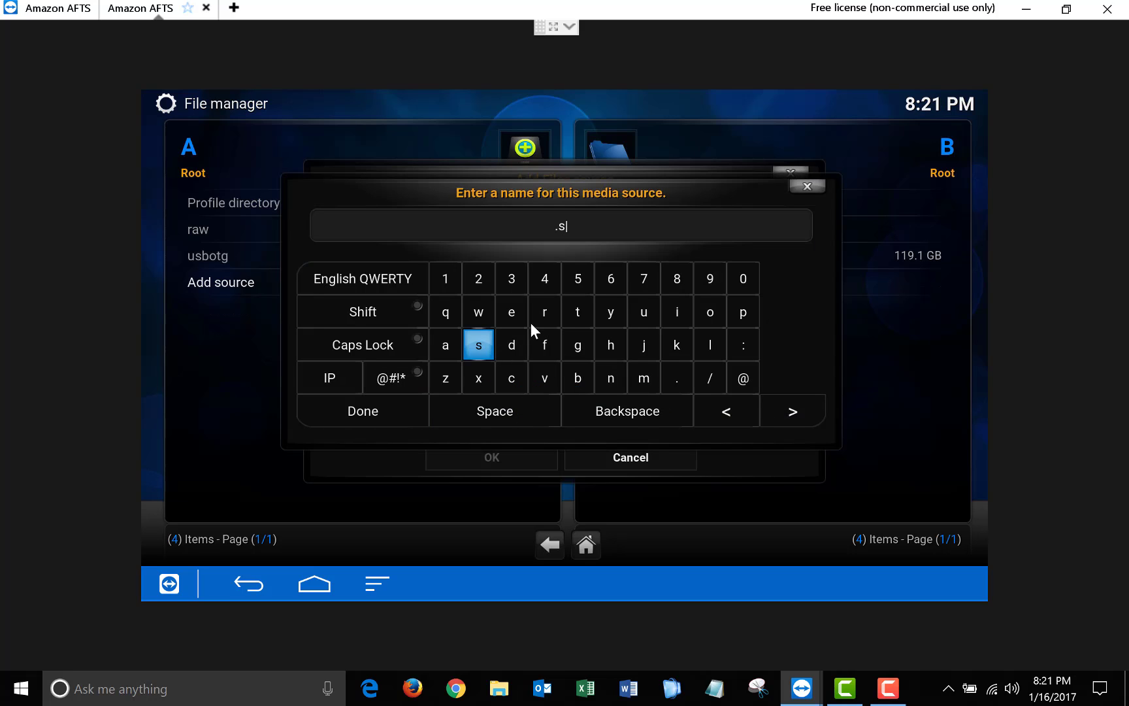
click(555, 317)
click(735, 308)
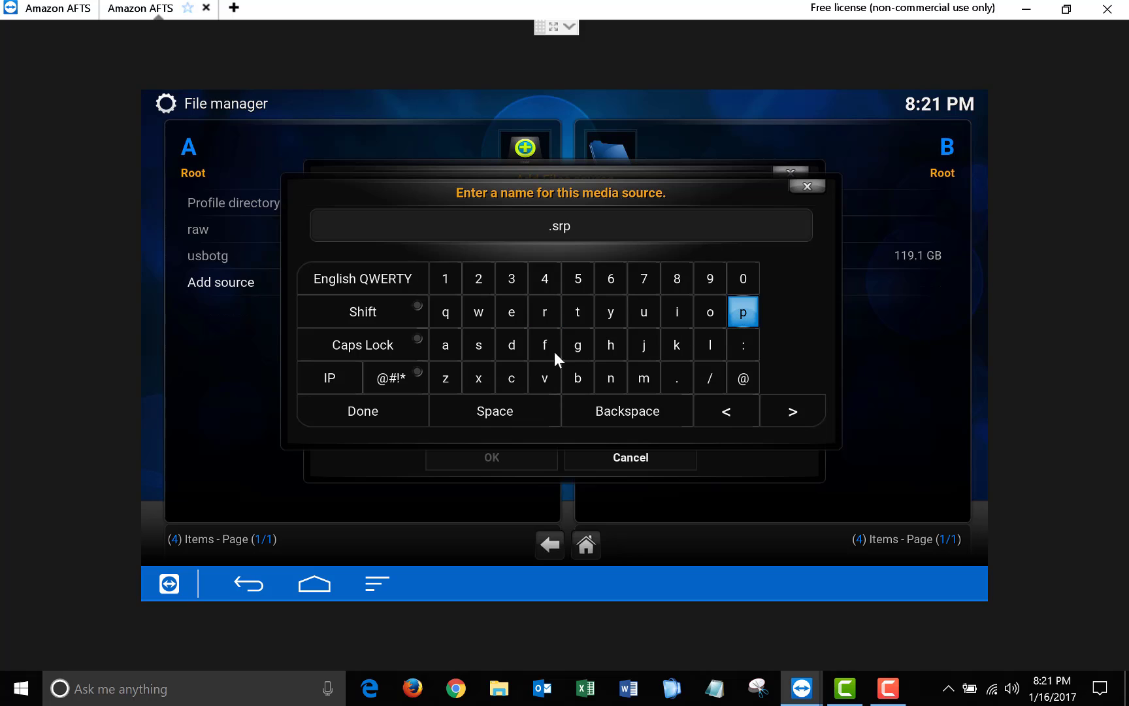
click(379, 411)
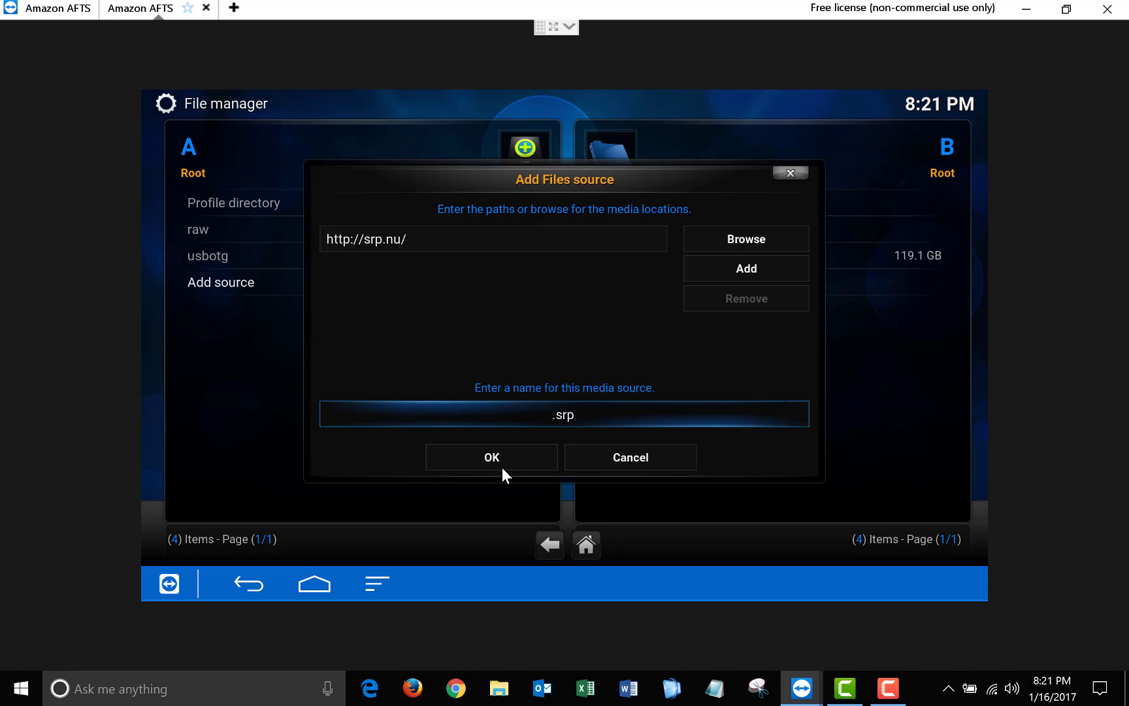
click(507, 456)
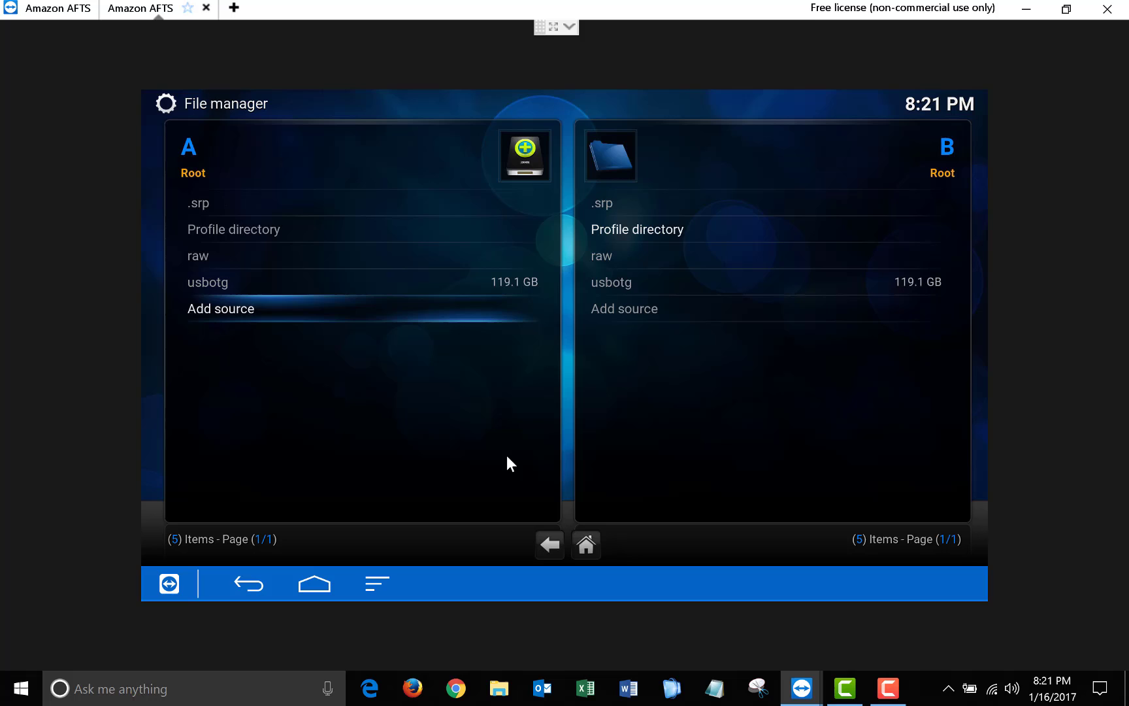
key(Escape)
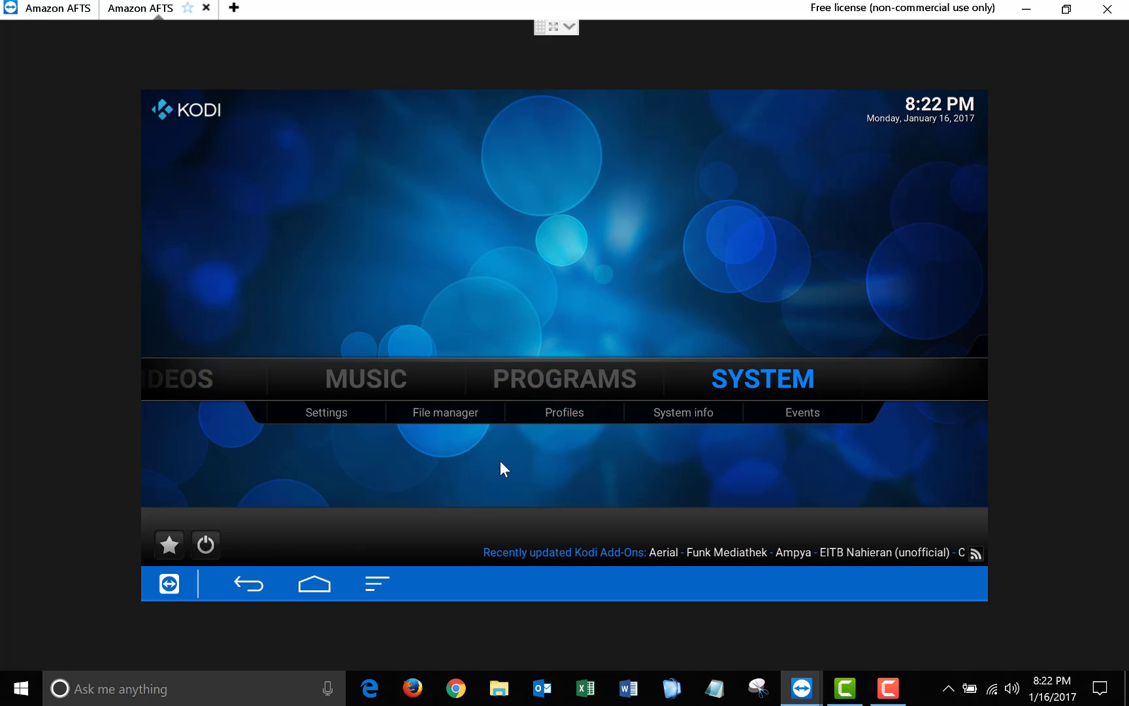
- Open the Add-ons section of the system settings
key(Return)
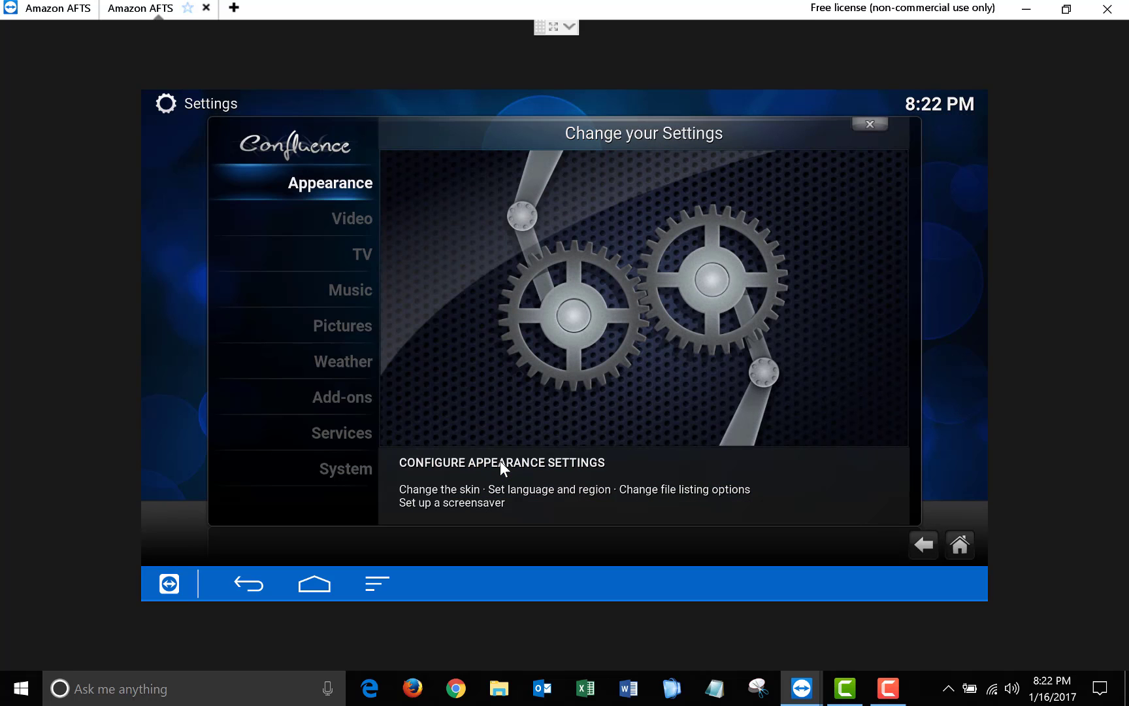
key(Down)
key(Down)
key(Down)
key(Down)
key(Down)
key(Down)
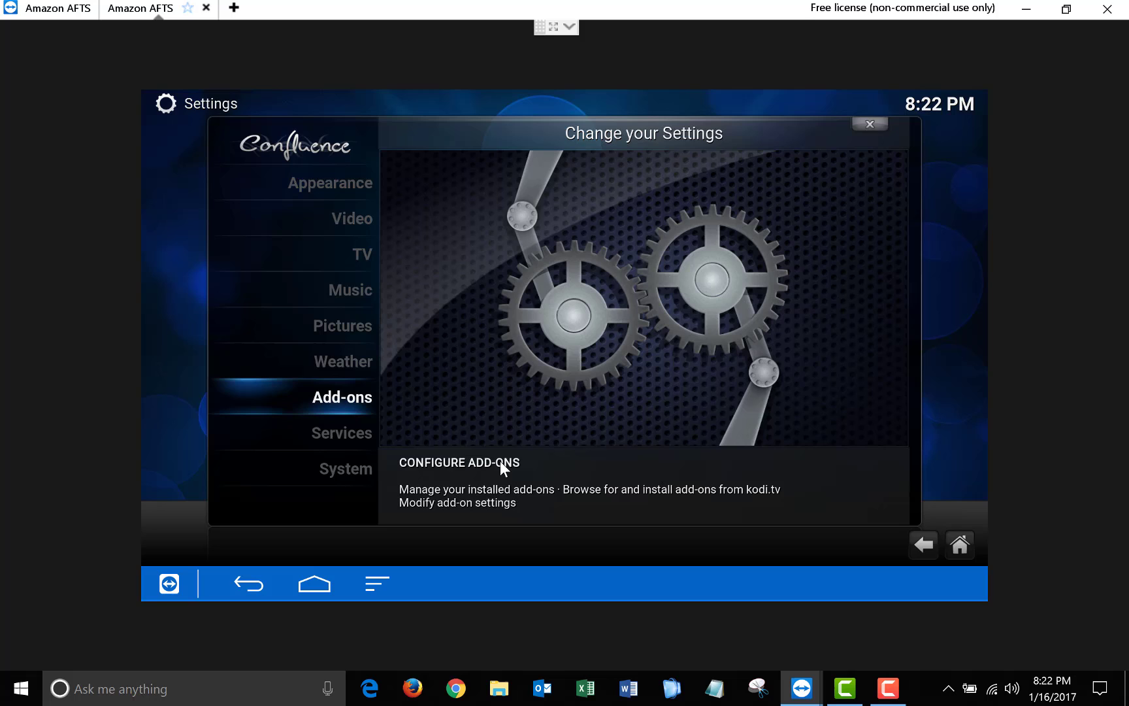
key(Return)
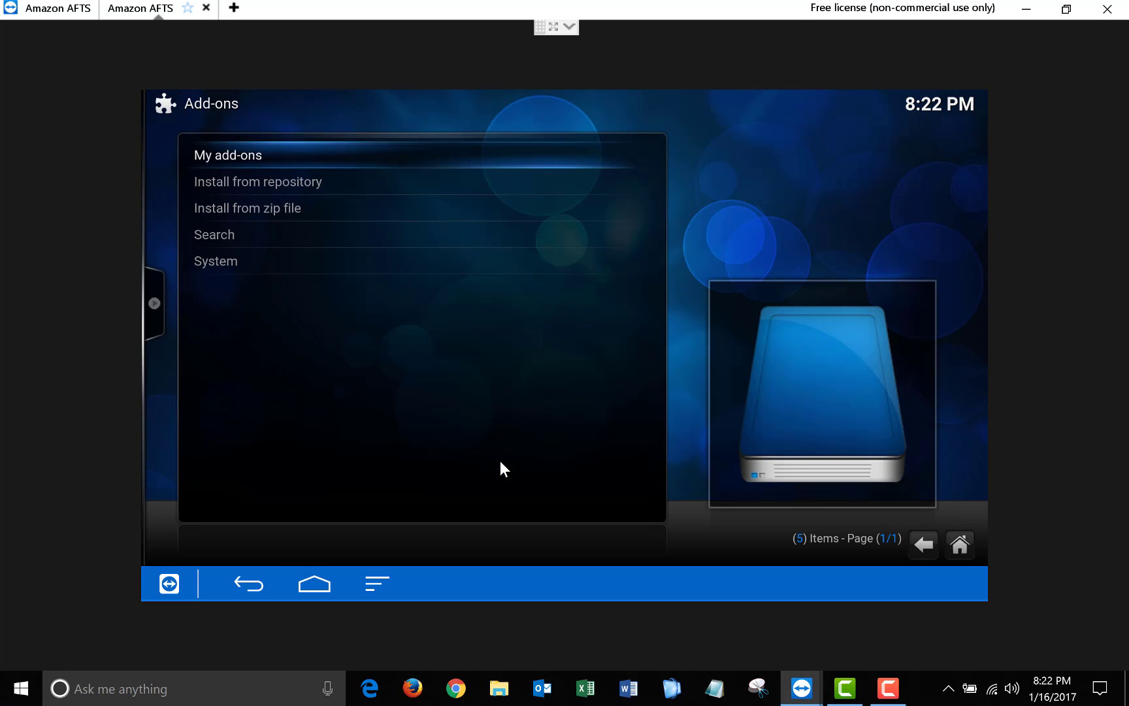
- Choose to install an add-on from a zip file and open the .srp source
key(Down)
key(Down)
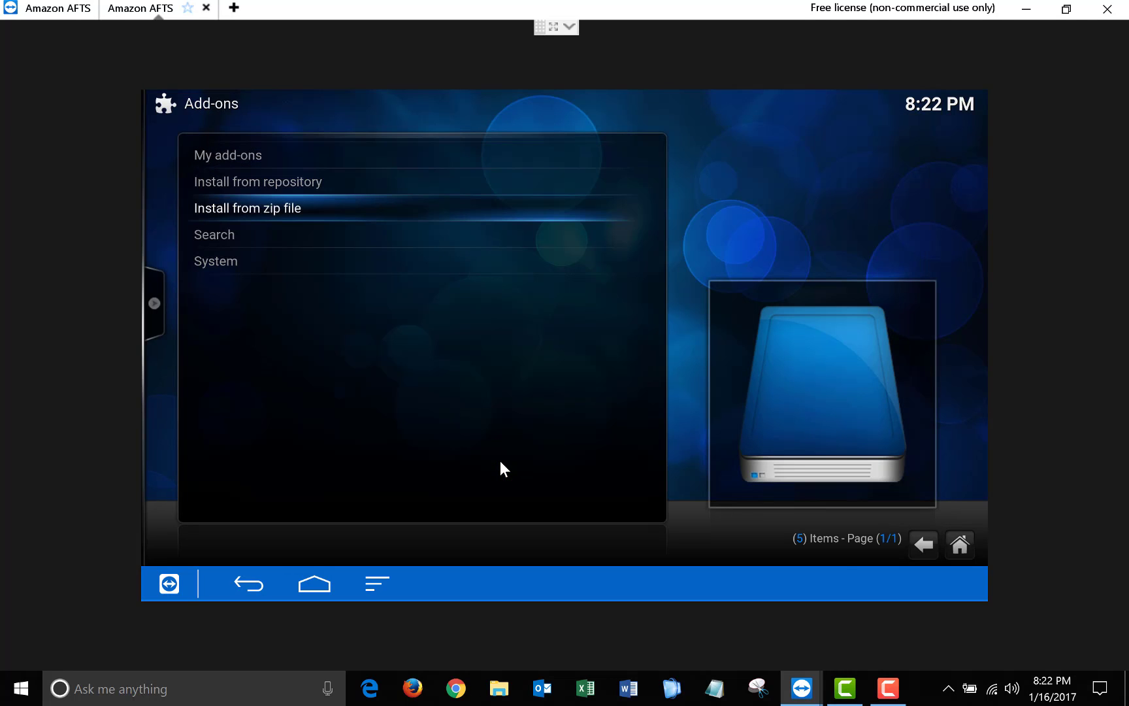
key(Return)
key(Down)
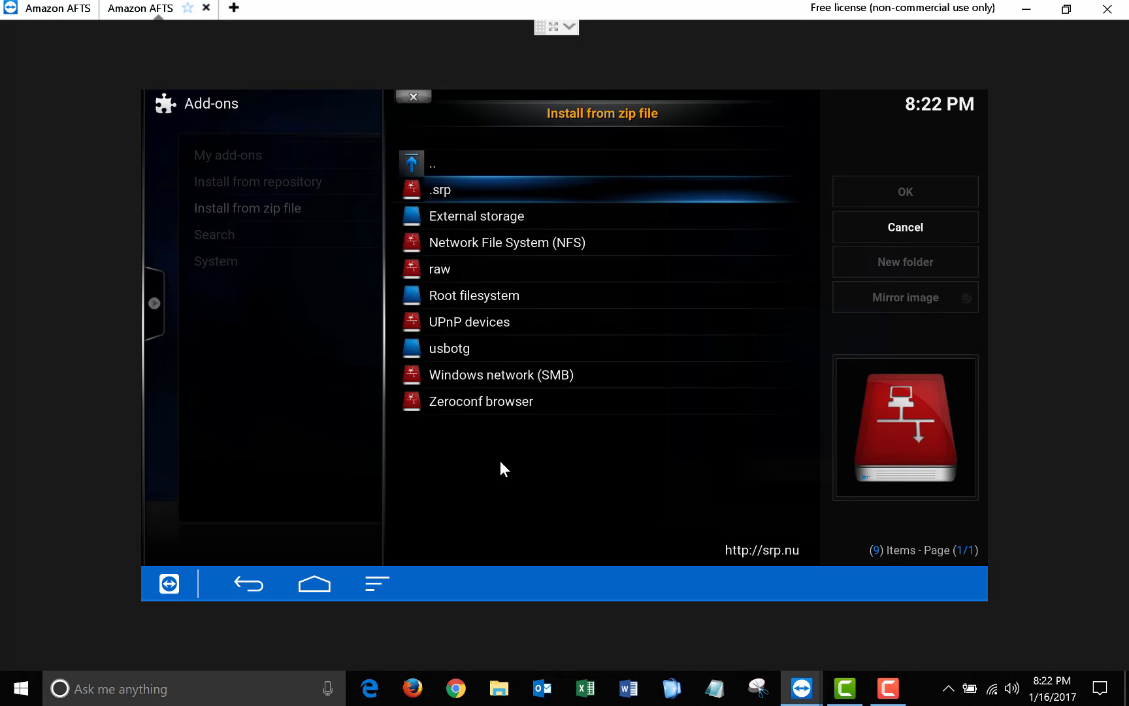
key(Return)
- Install superrepo.kodi.jarvis.all-0.7.04.zip from the jarvis/all folder and return to the home screen
key(Down)
key(Down)
key(Down)
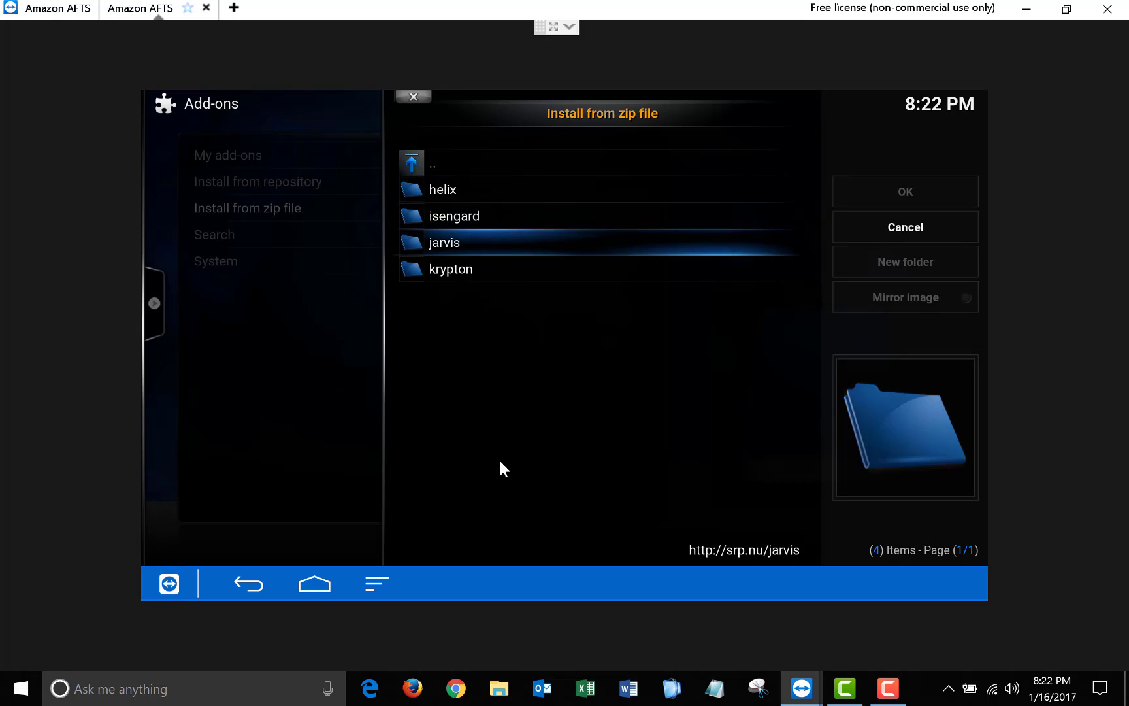
key(Return)
key(Down)
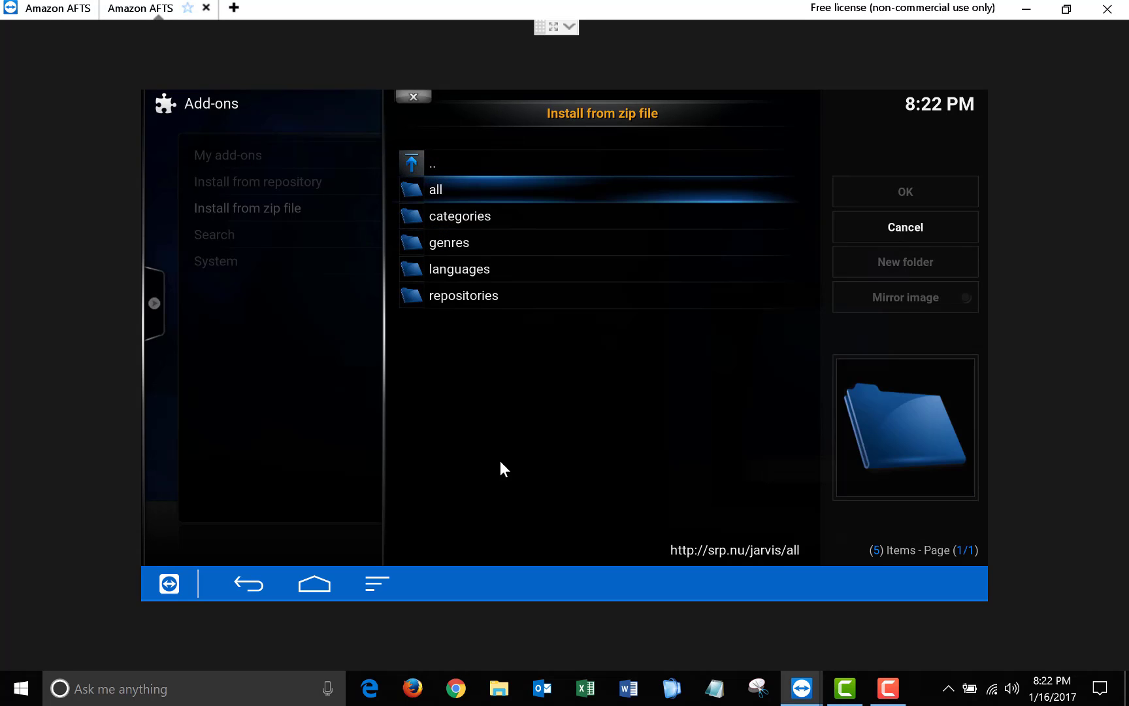
key(Return)
key(Down)
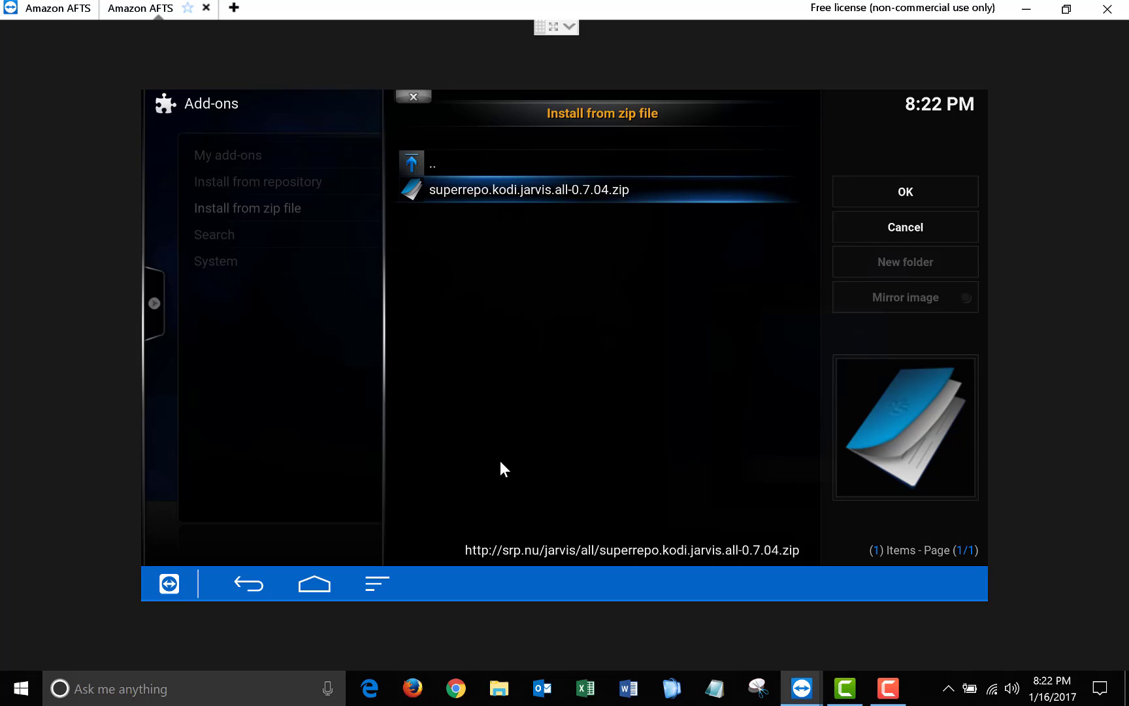
key(Return)
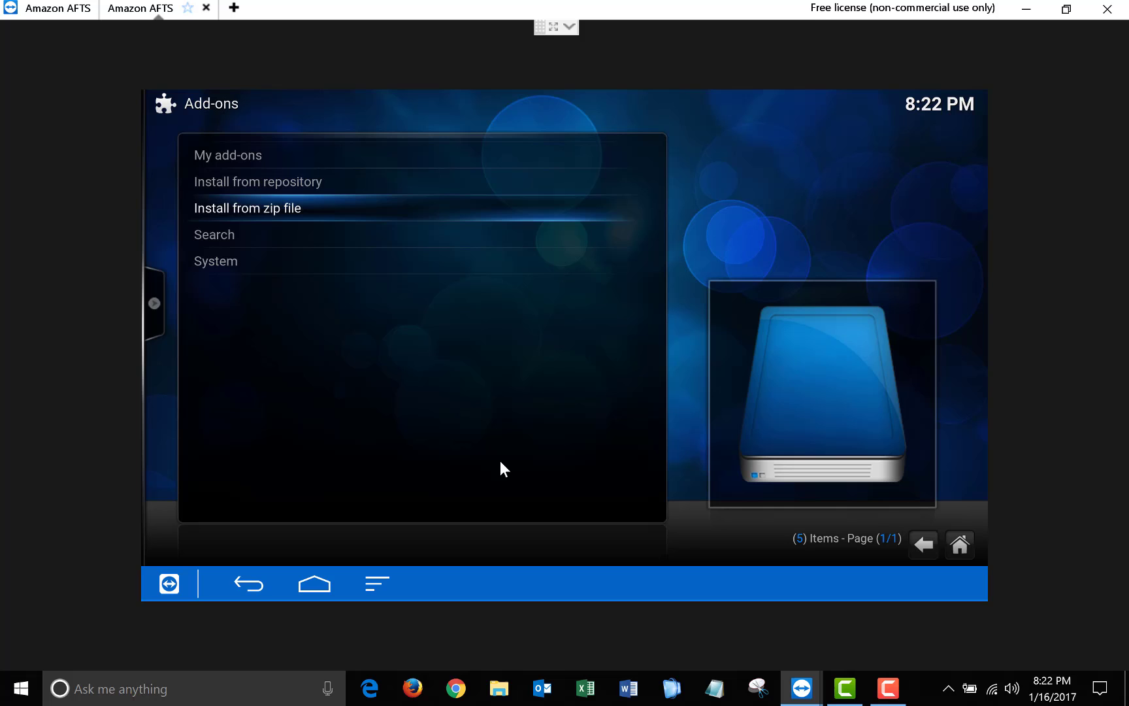
key(Escape)
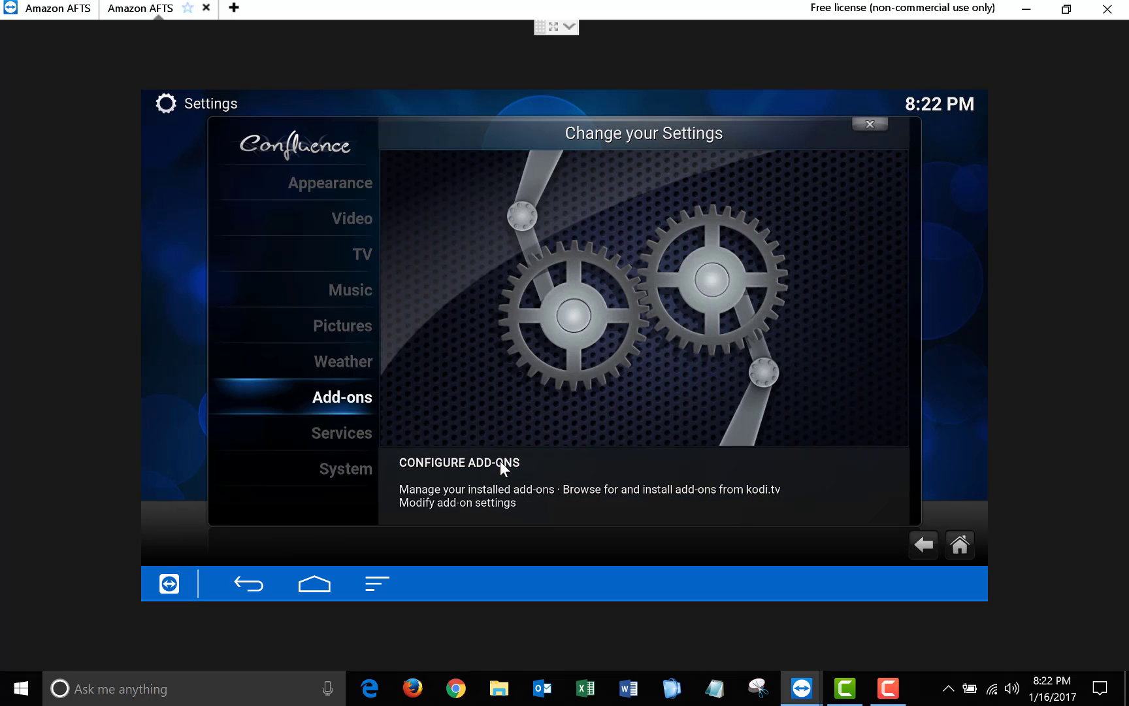
key(Escape)
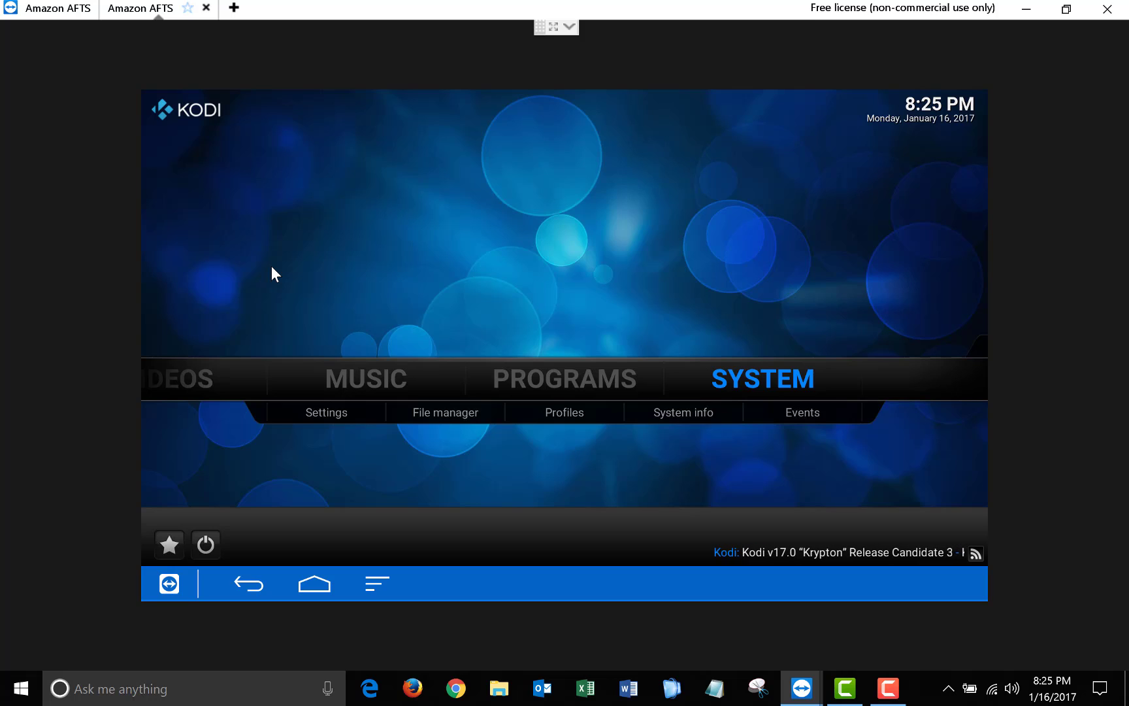
- Open the list of additional program add-ons available to get from the Programs section
key(Left)
key(Return)
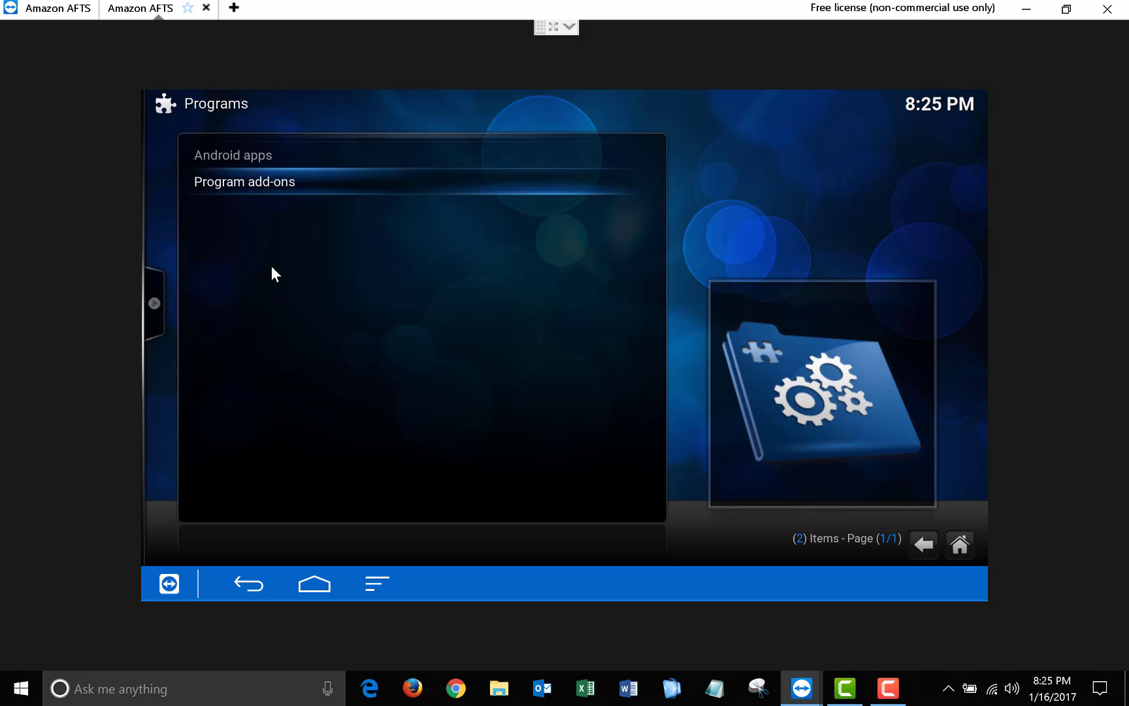
key(Return)
key(Down)
key(Down)
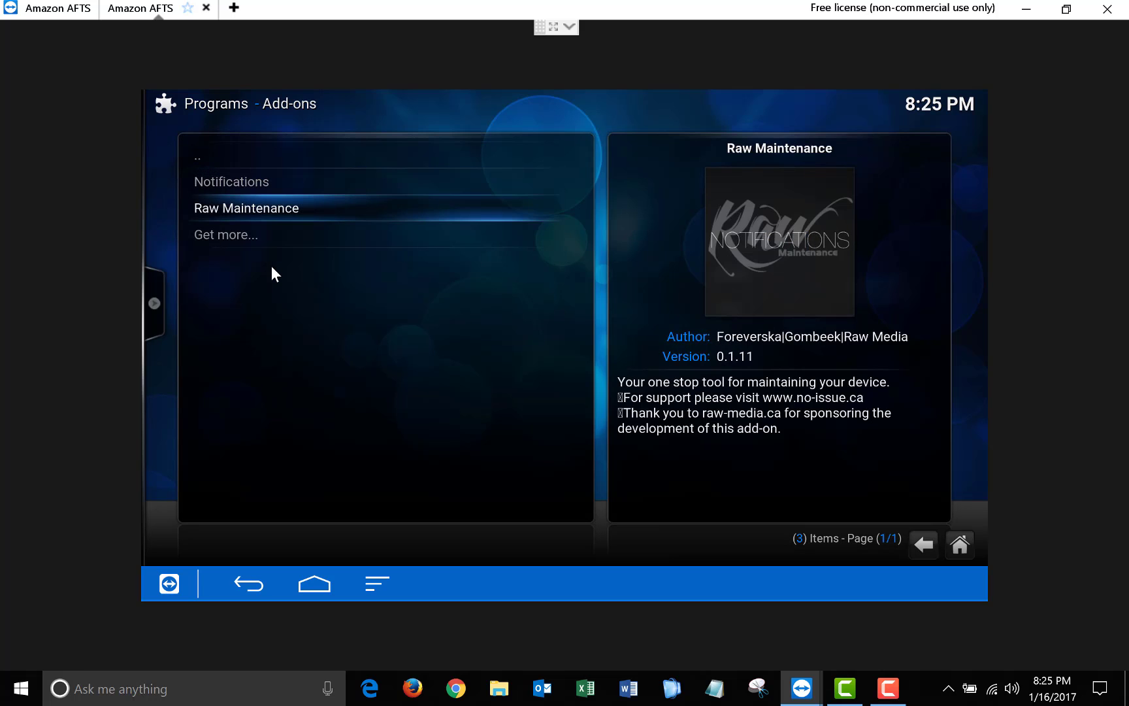
key(Down)
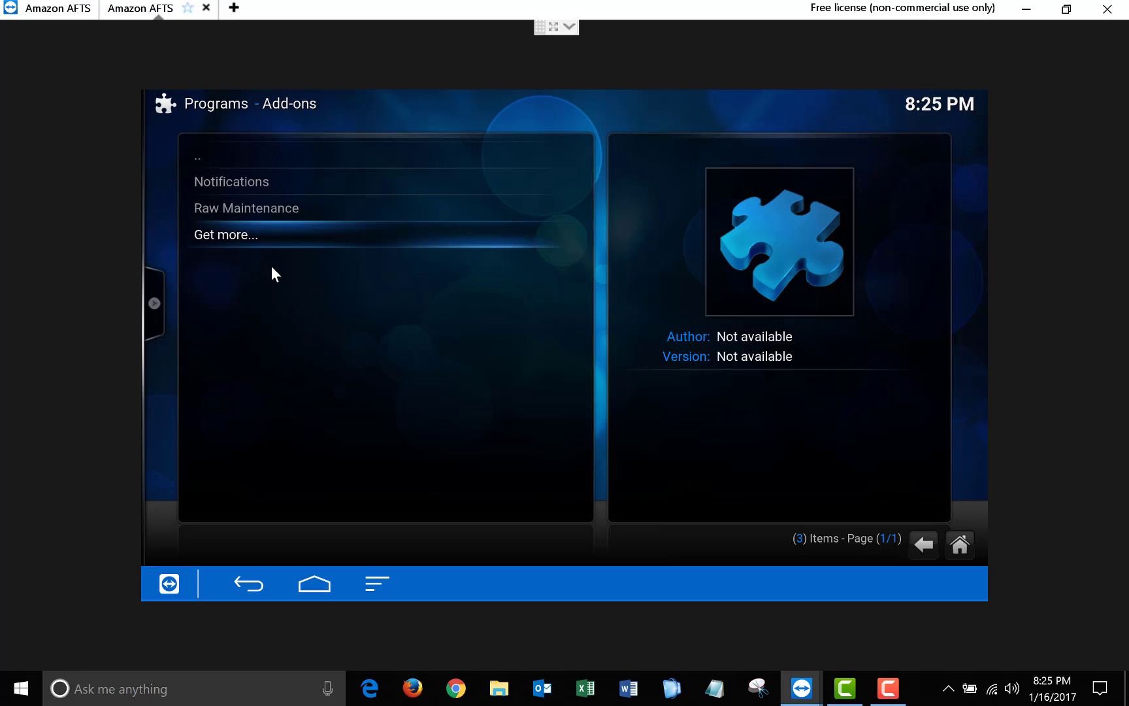
key(Return)
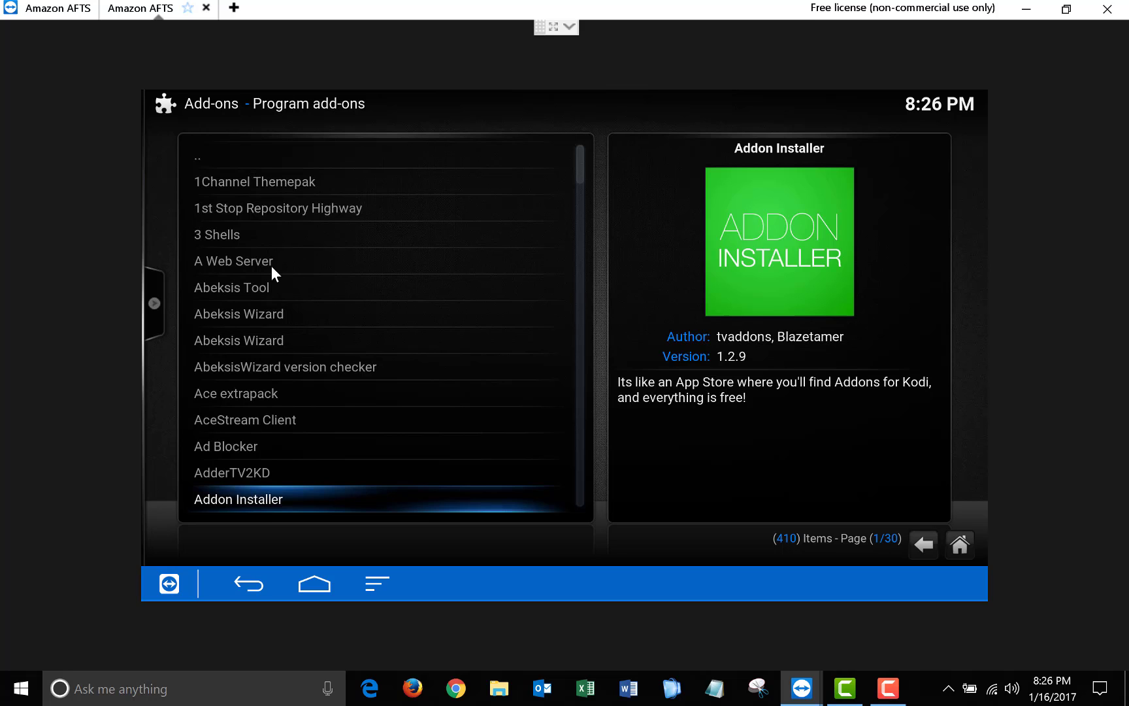
- Install the Addon Installer program add-on and return to the home screen
key(Return)
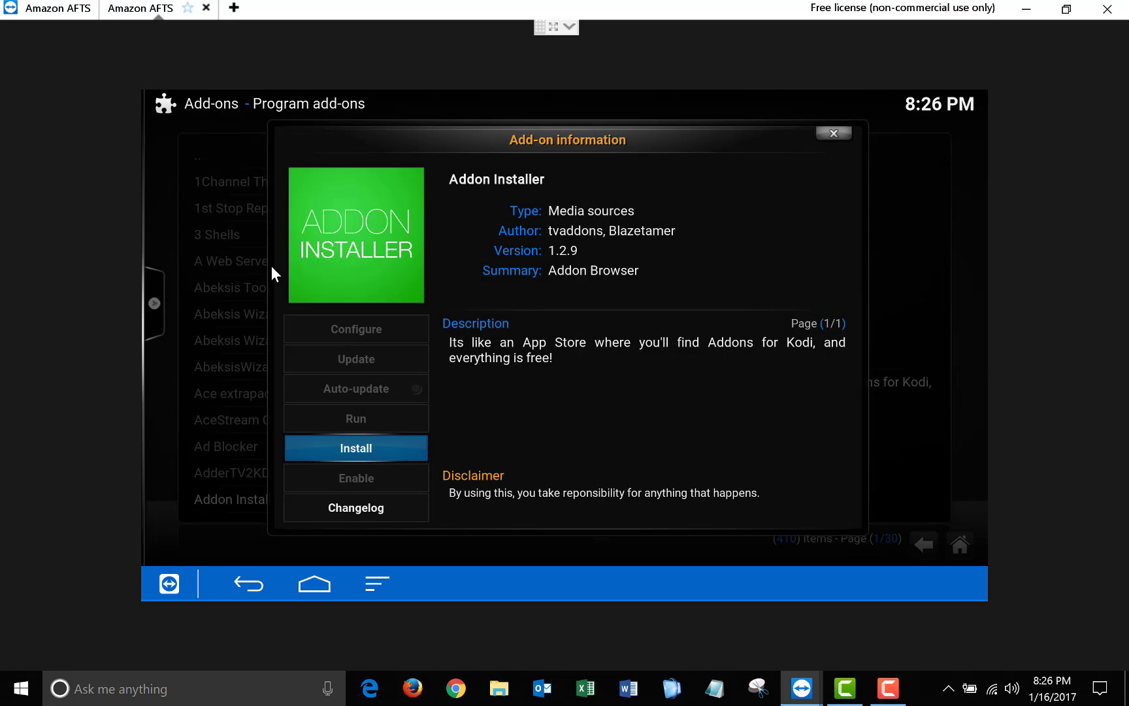
key(Return)
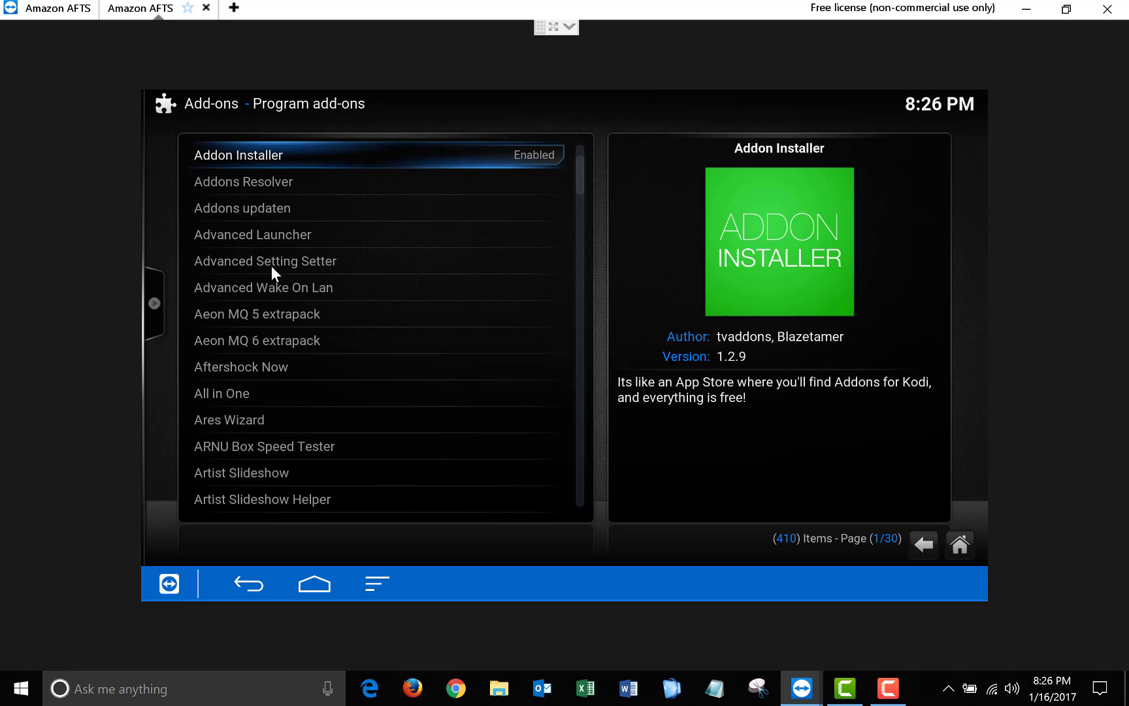
key(Escape)
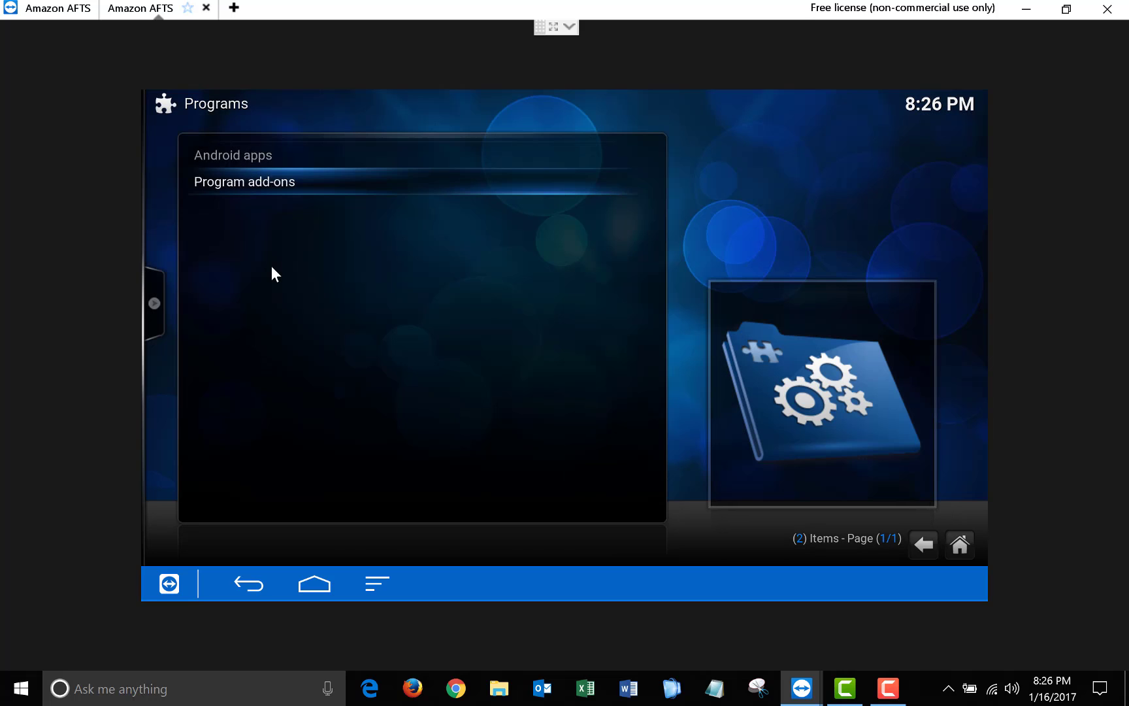
key(Escape)
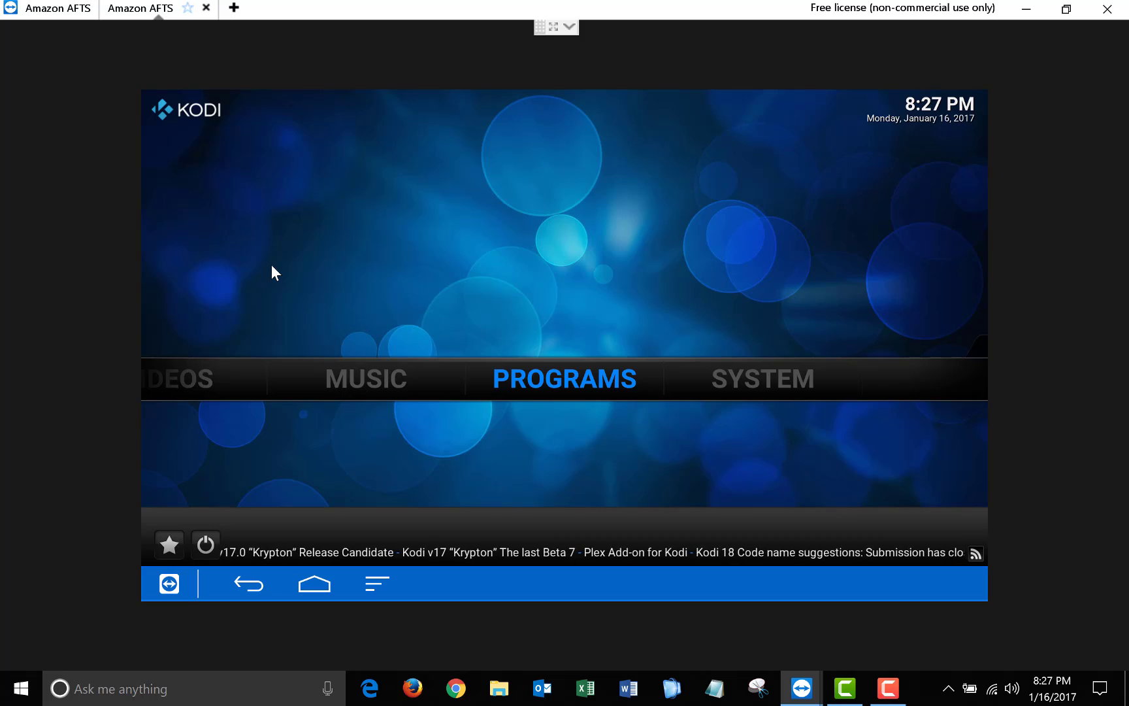
- Launch Addon Installer from the program add-ons in the Programs section and open its Featured Addons category
key(Return)
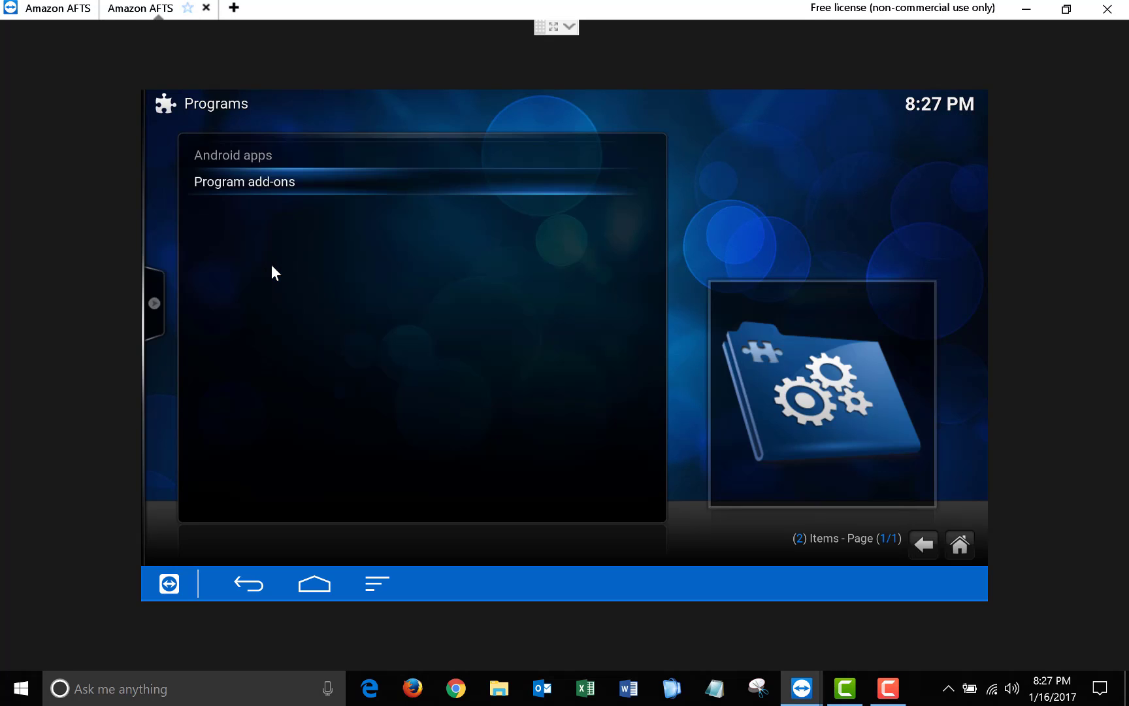
key(Return)
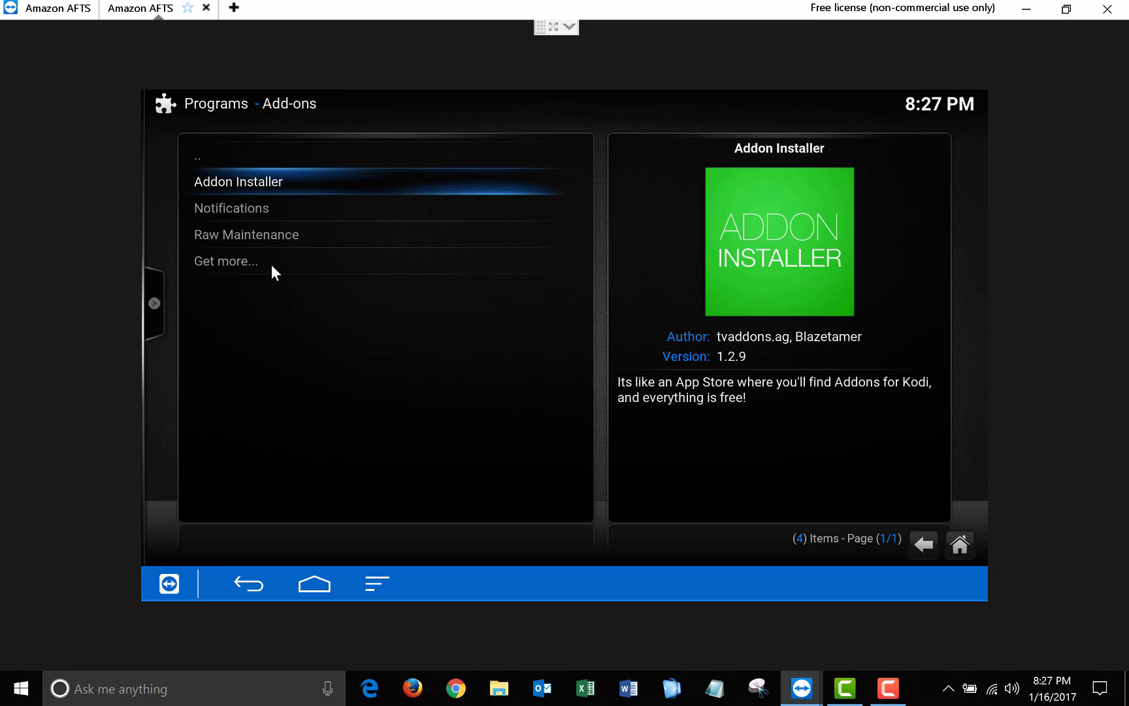
key(Return)
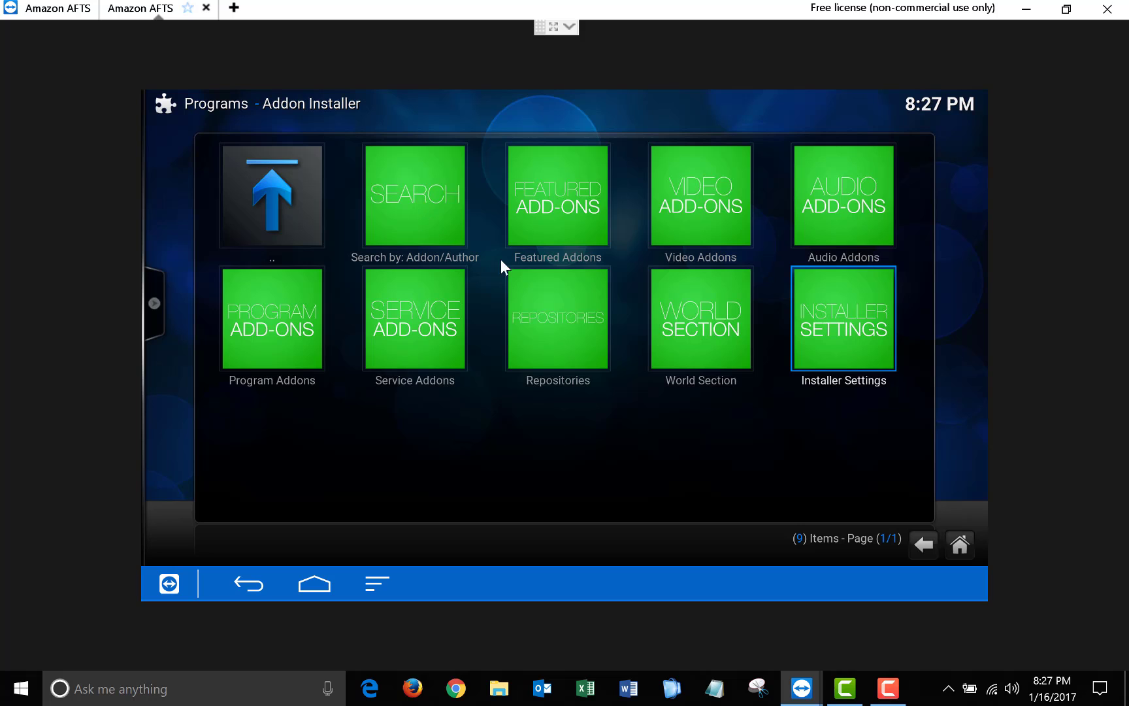
click(547, 190)
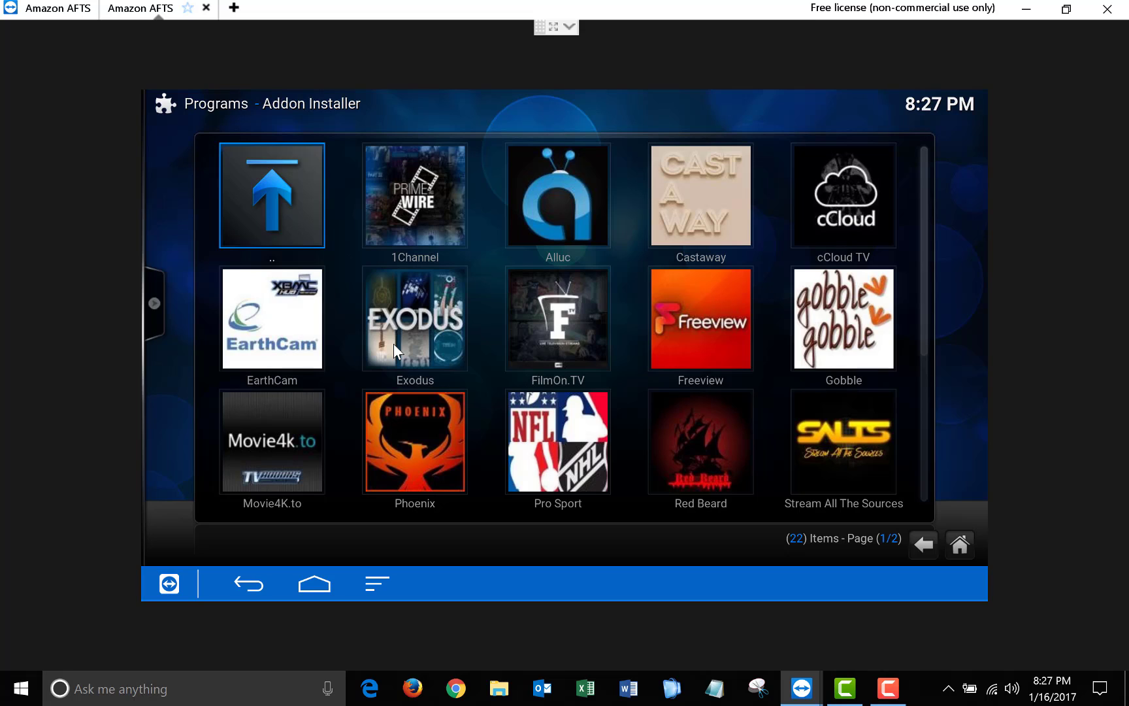
- Install the Exodus add-on with its respective repository from the featured add-ons and return to the home screen
click(410, 302)
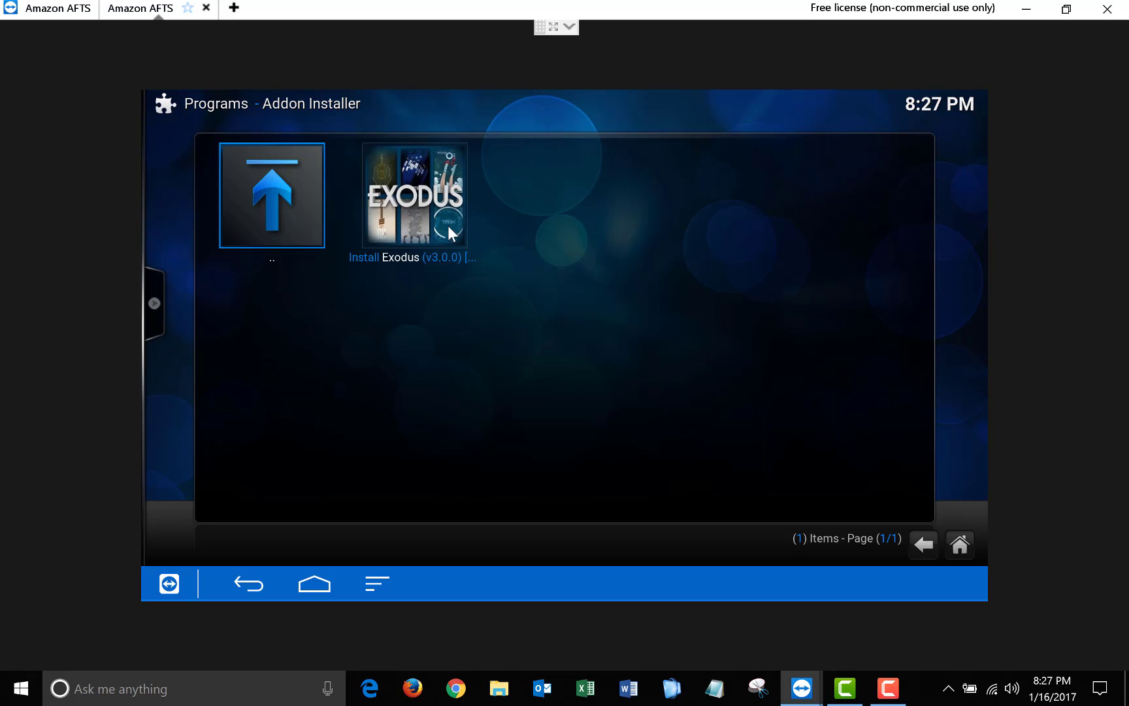
click(418, 204)
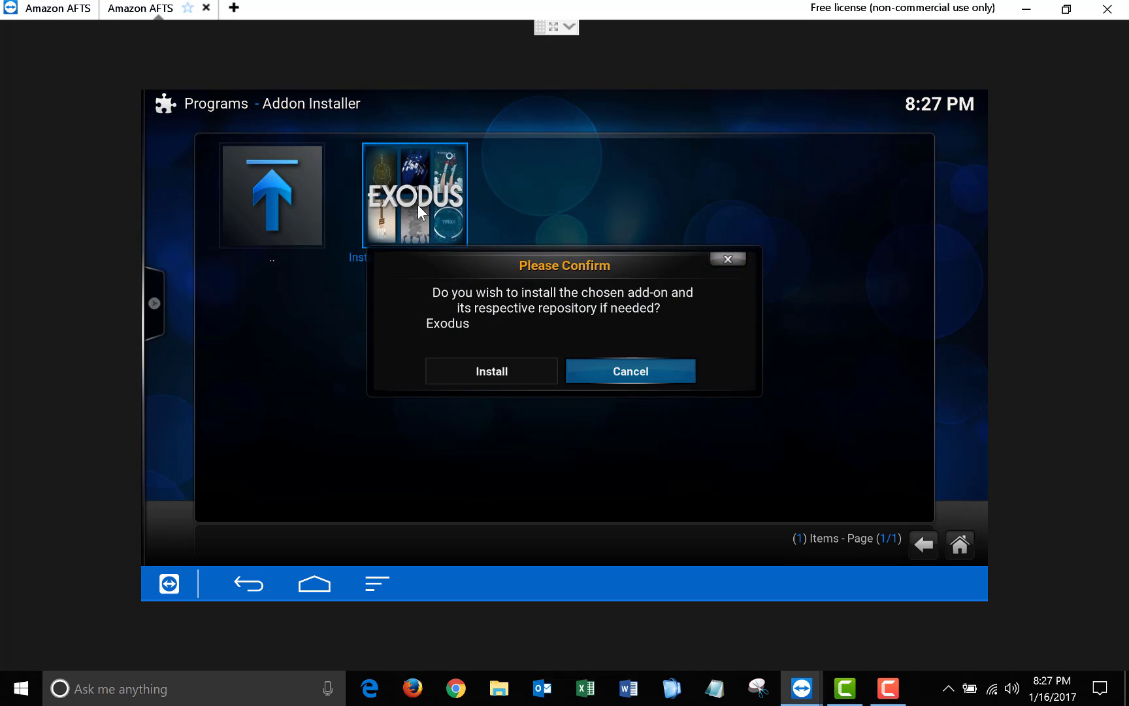
click(484, 372)
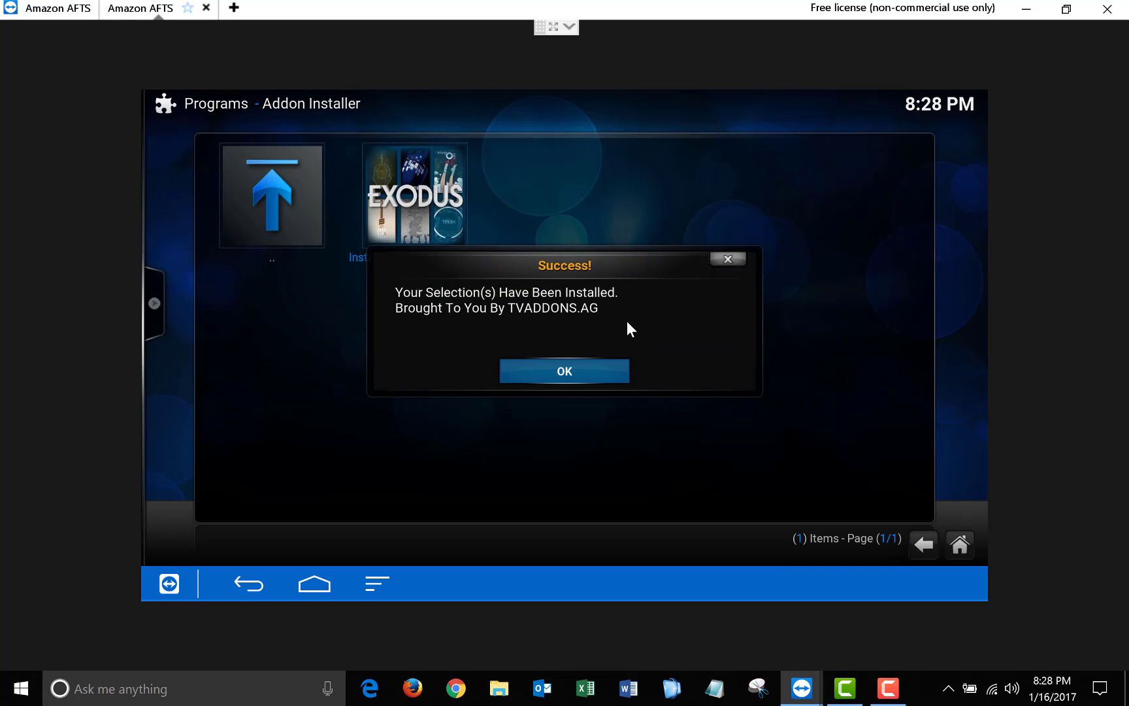
click(585, 367)
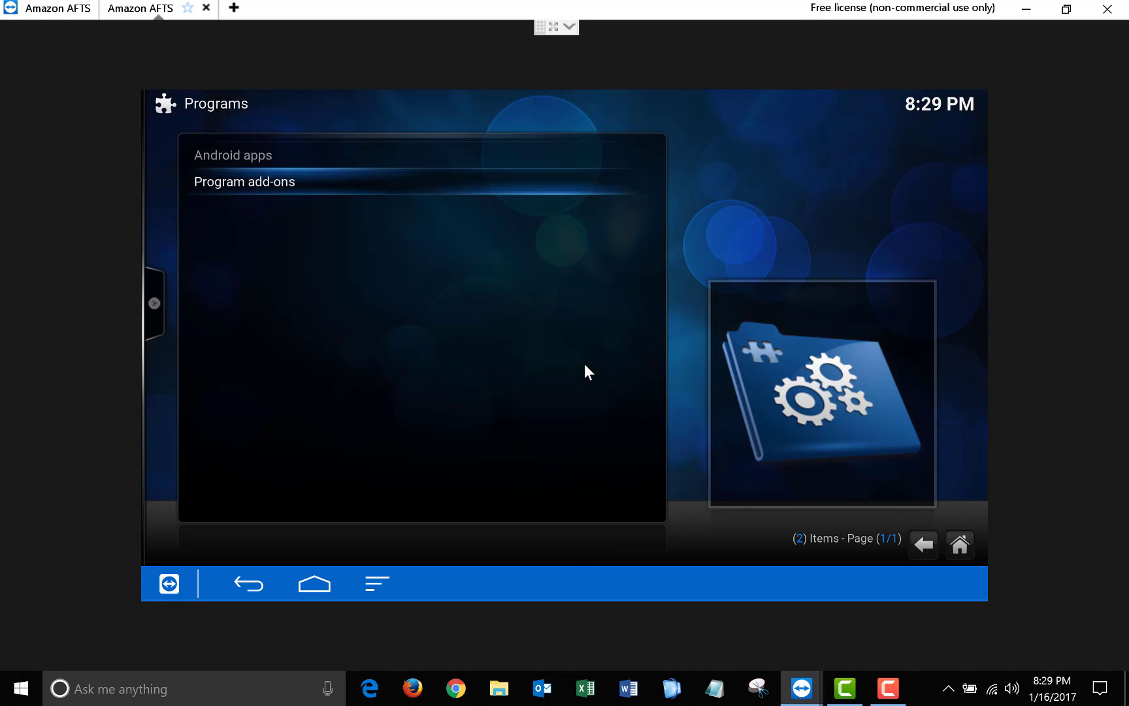
key(Escape)
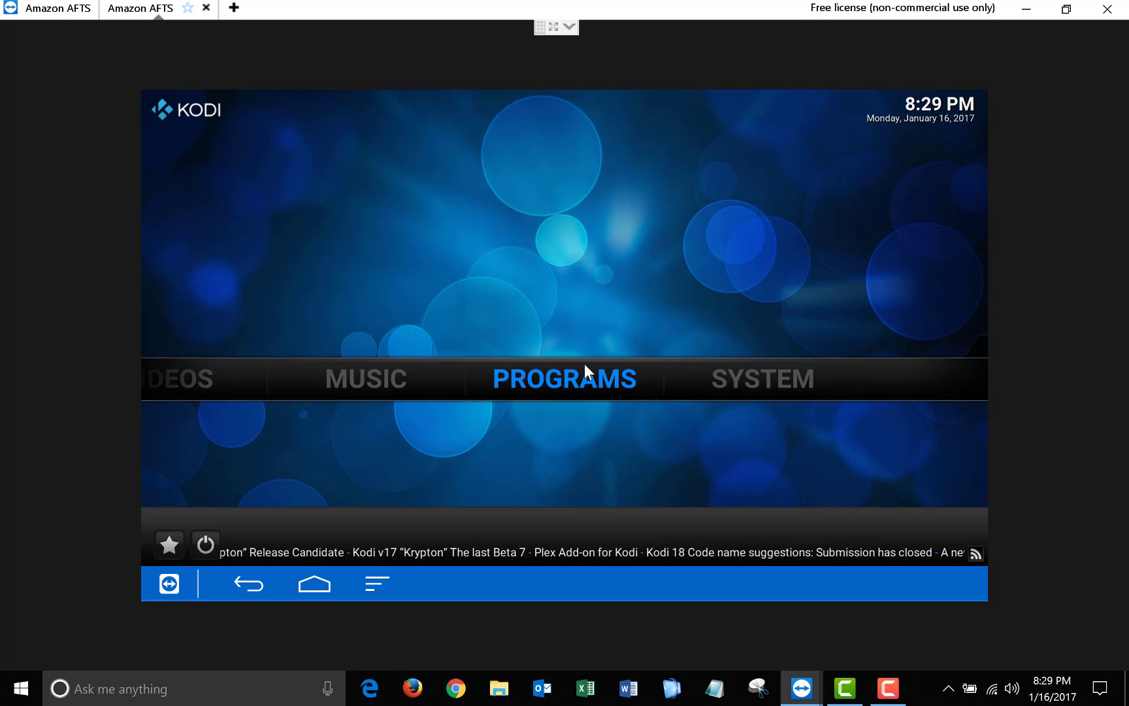
- Launch Exodus from the add-ons of the Videos section and open its Movies category
key(Left)
key(Left)
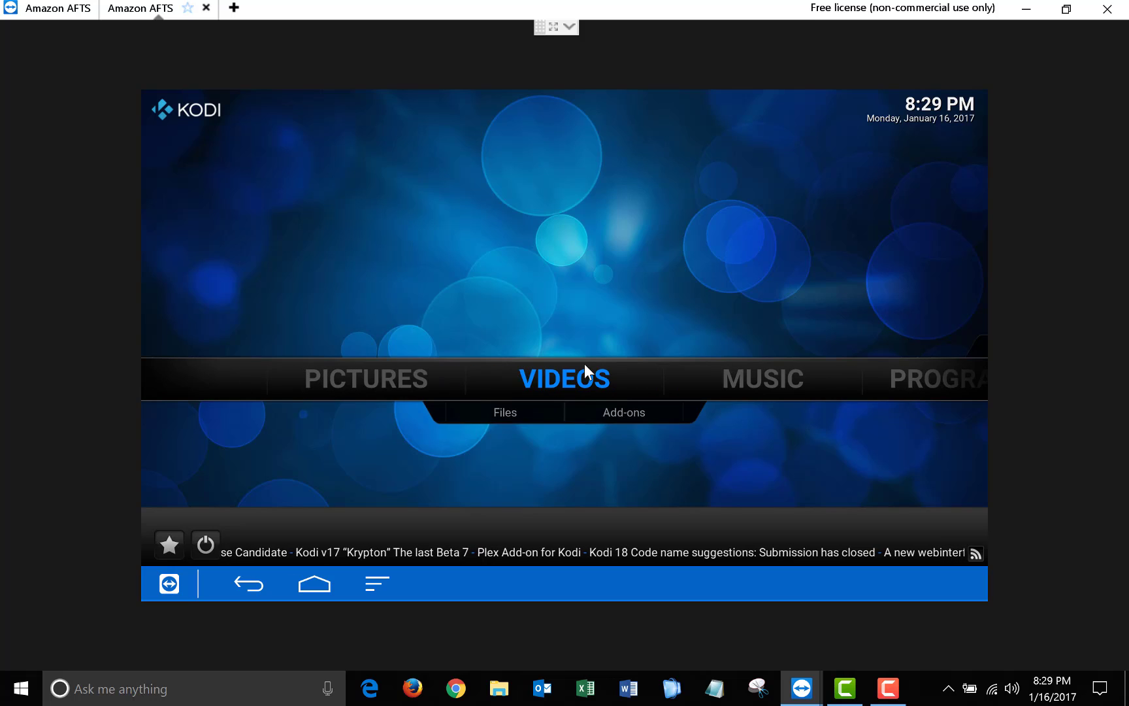
key(Down)
key(Right)
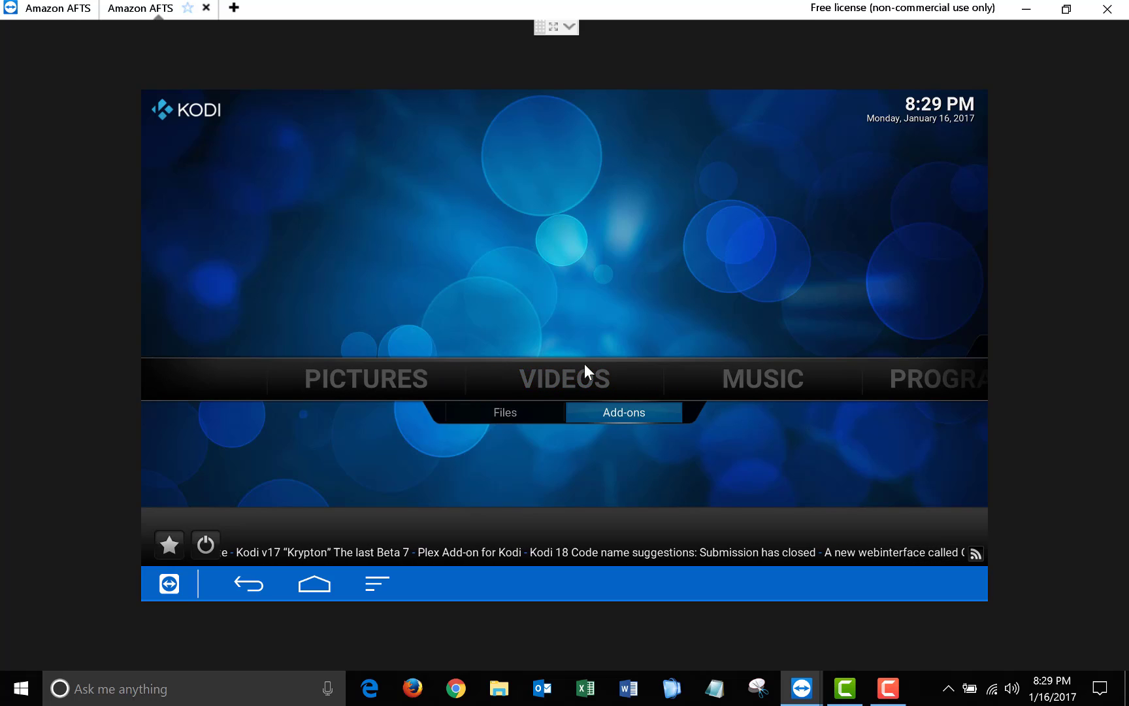
key(Return)
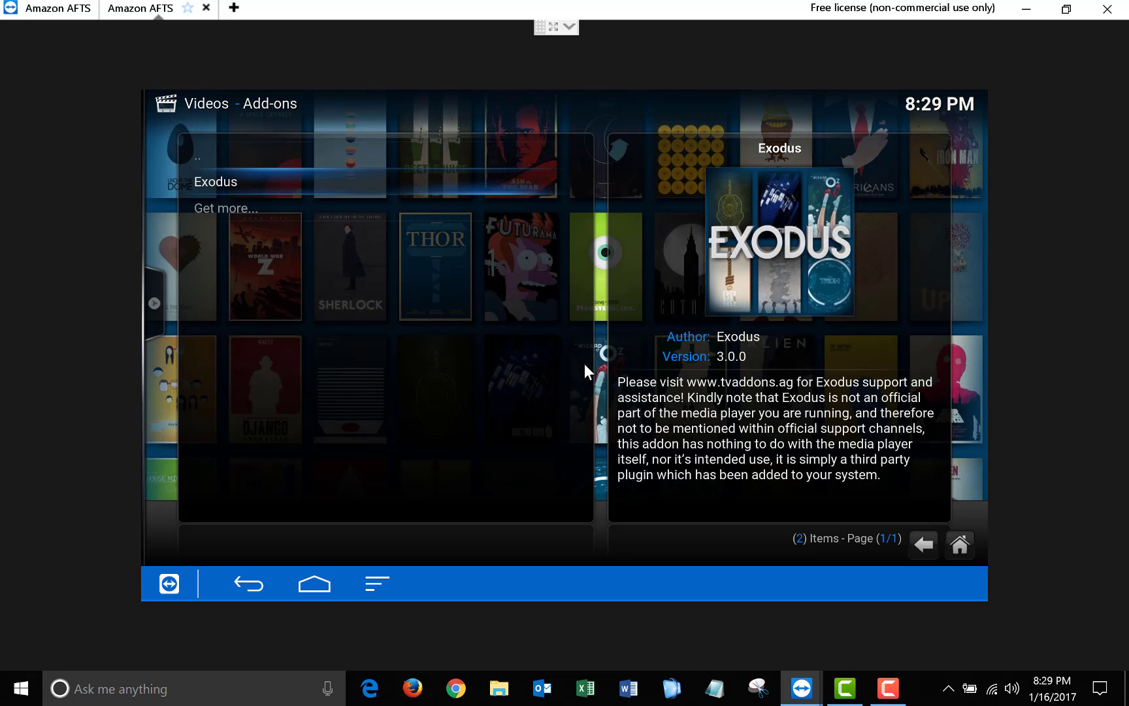
key(Return)
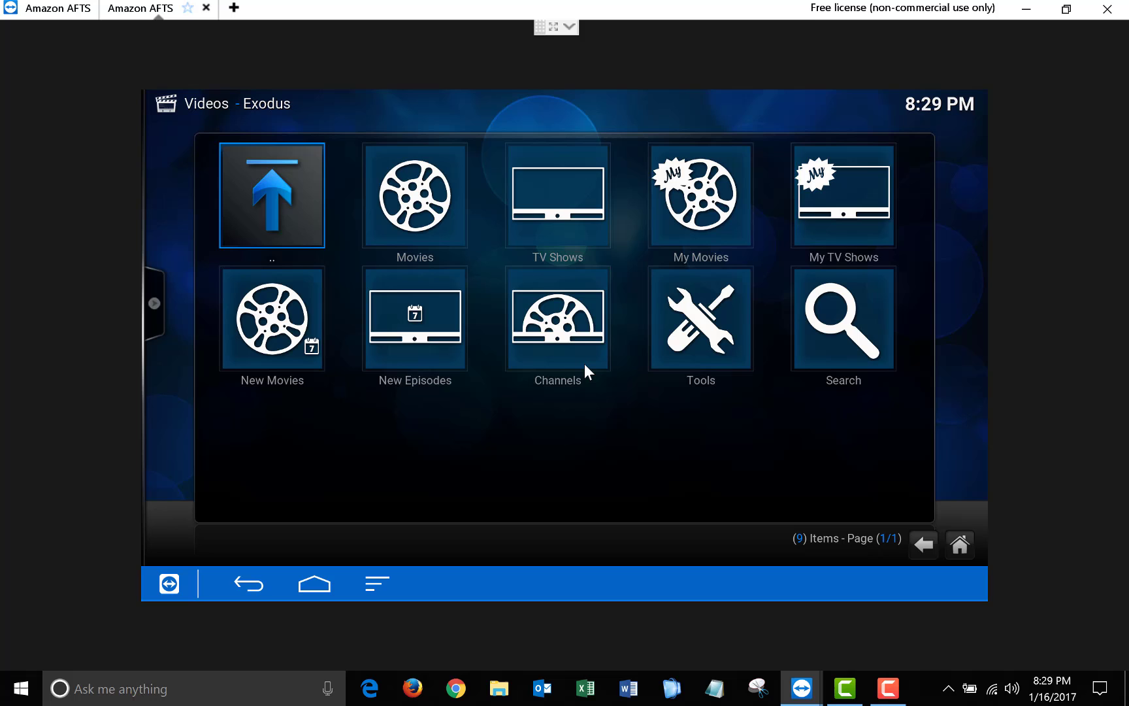
key(Right)
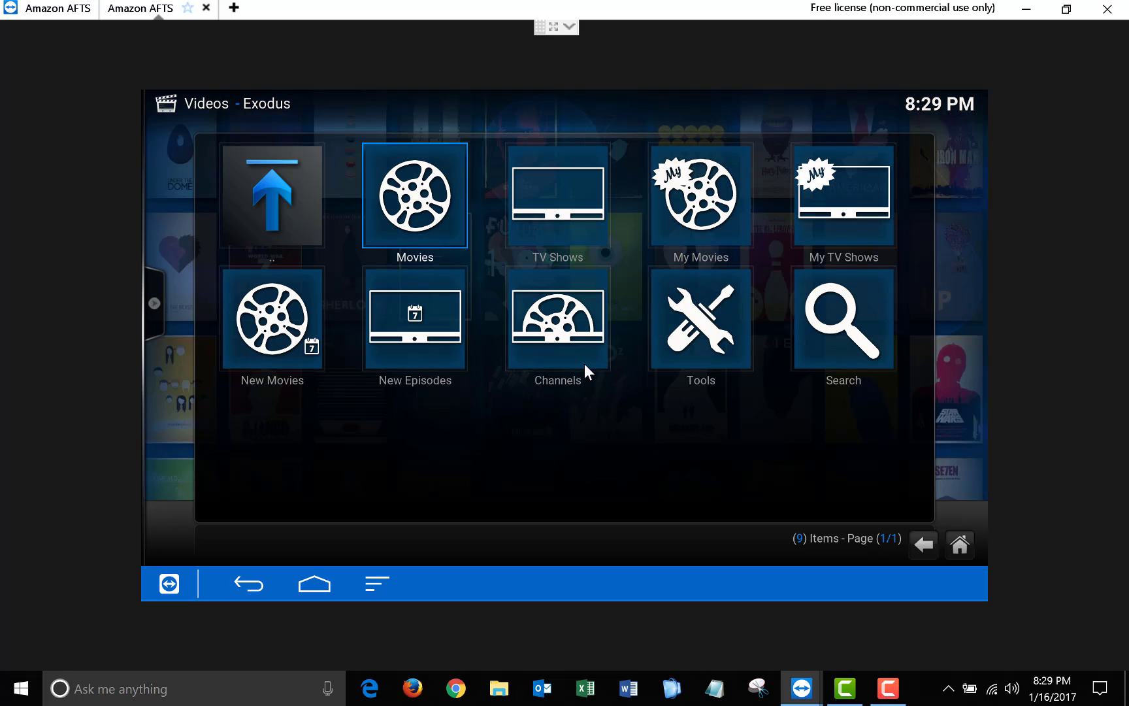
key(Return)
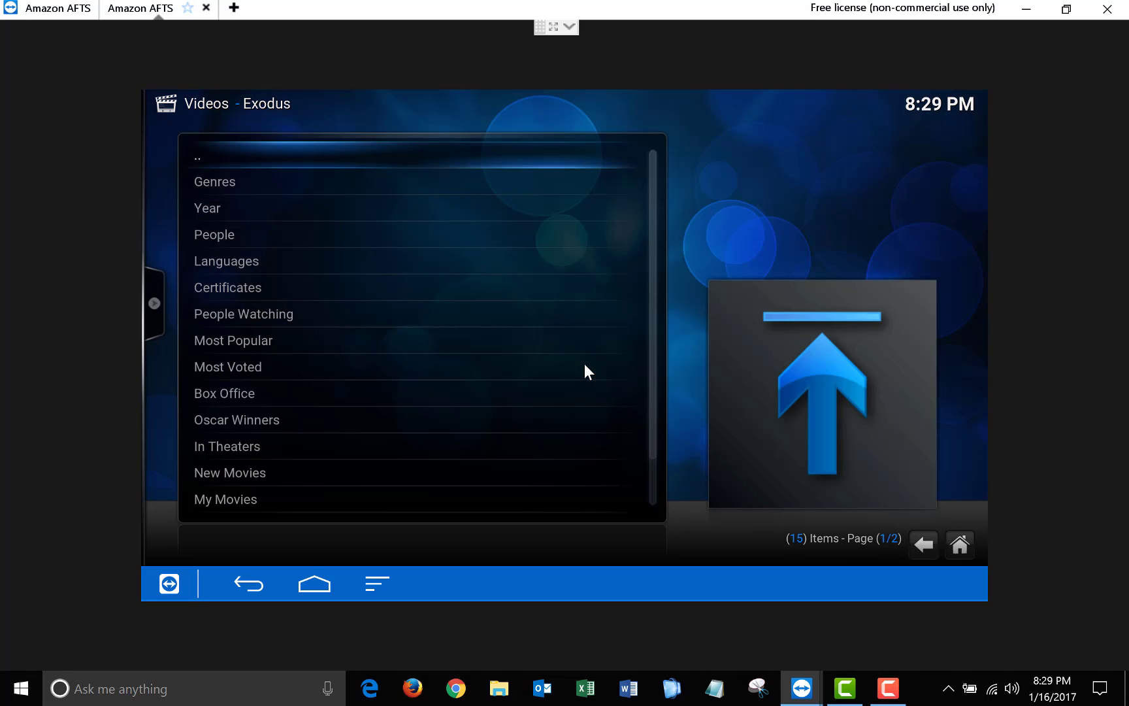